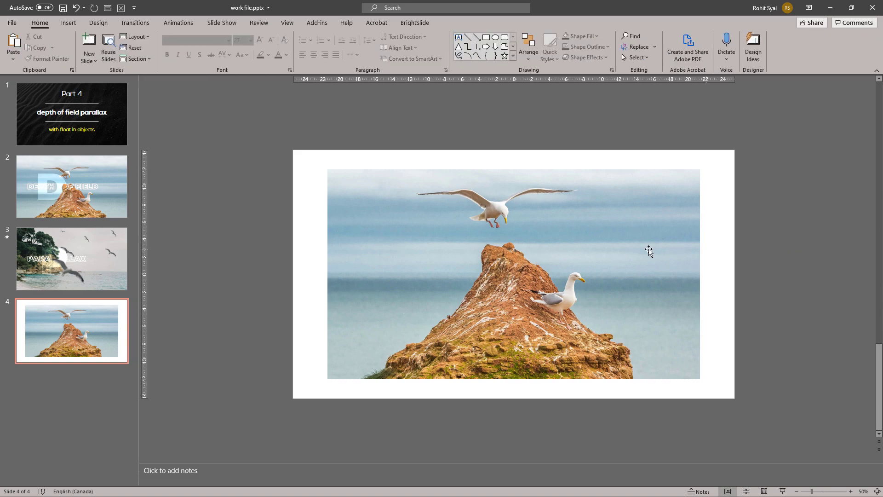
# - Enlarge the seagull picture on slide 4 until it covers the whole slide
pyautogui.moveTo(324, 169); pyautogui.dragTo(291, 150)
pyautogui.click(269, 216)
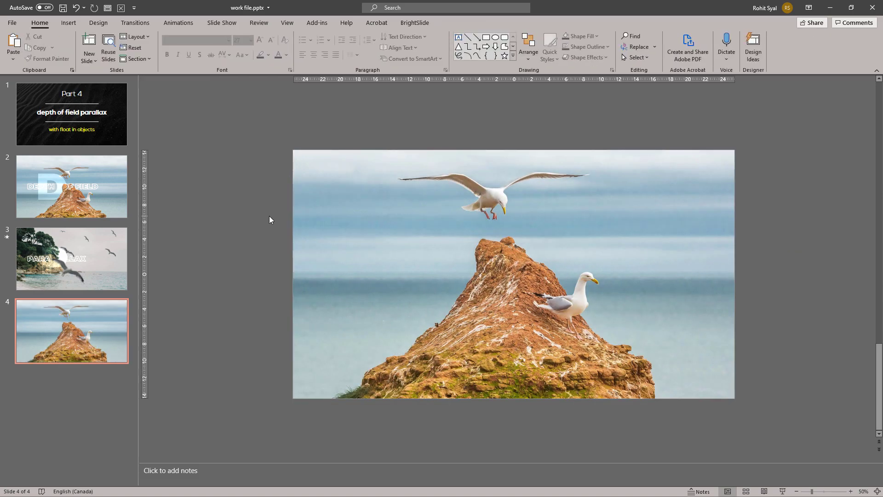
# - Add a text box reading "DEPTH" in the empty area beside the slide
pyautogui.click(459, 38)
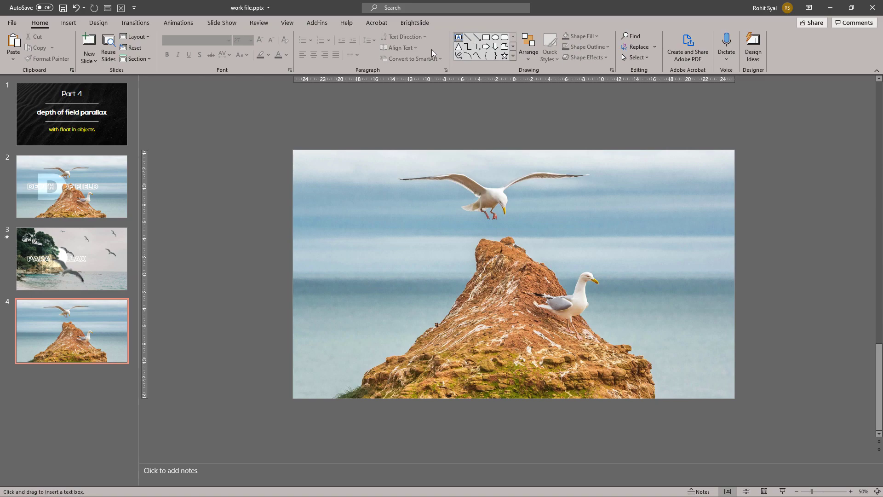
pyautogui.click(253, 242)
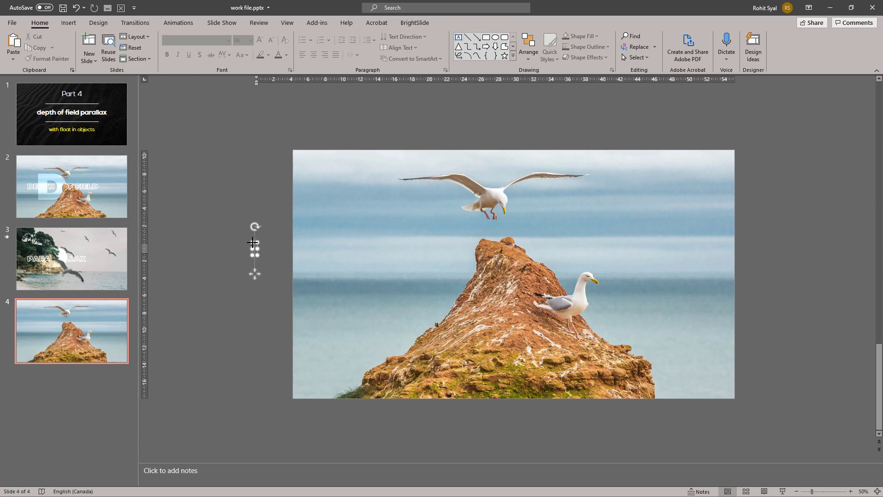
pyautogui.write('DEPTH')
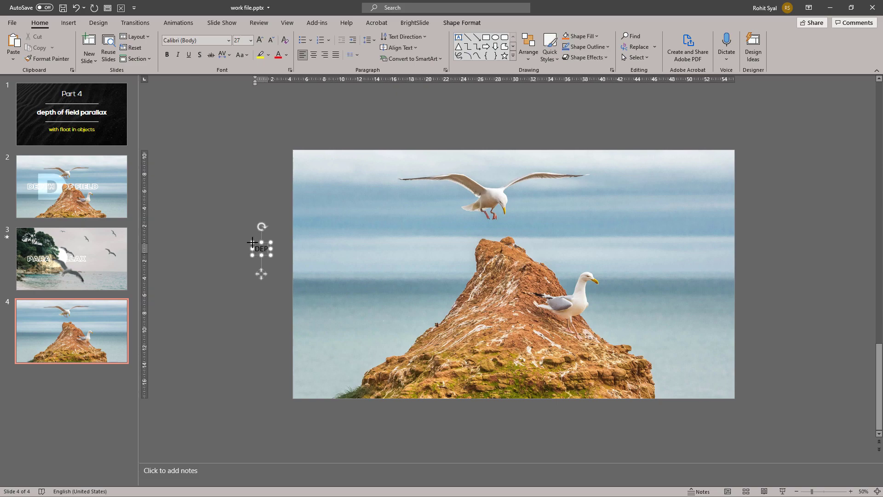
pyautogui.click(258, 255)
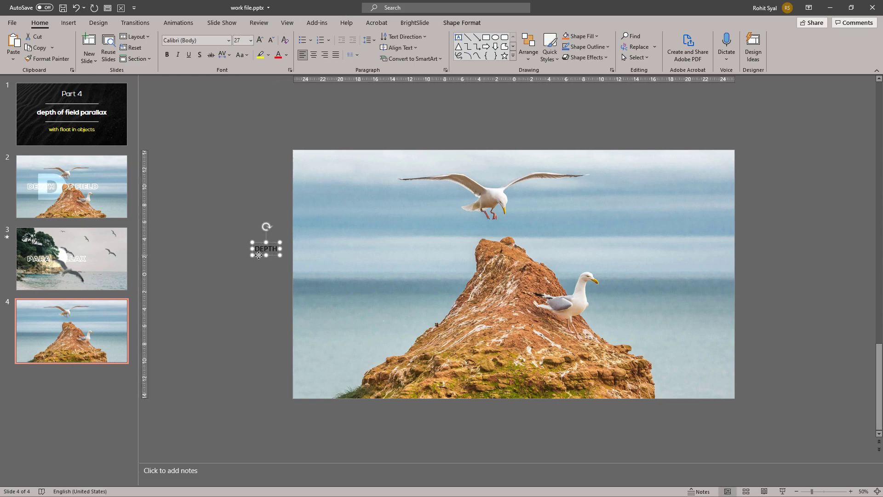
# - Duplicate the "DEPTH" text box directly below it and change the copy's text to "OF FIELD"
pyautogui.keyDown('ctrl'); pyautogui.moveTo(258, 255); pyautogui.dragTo(258, 275); pyautogui.keyUp('ctrl')
pyautogui.doubleClick(261, 269)
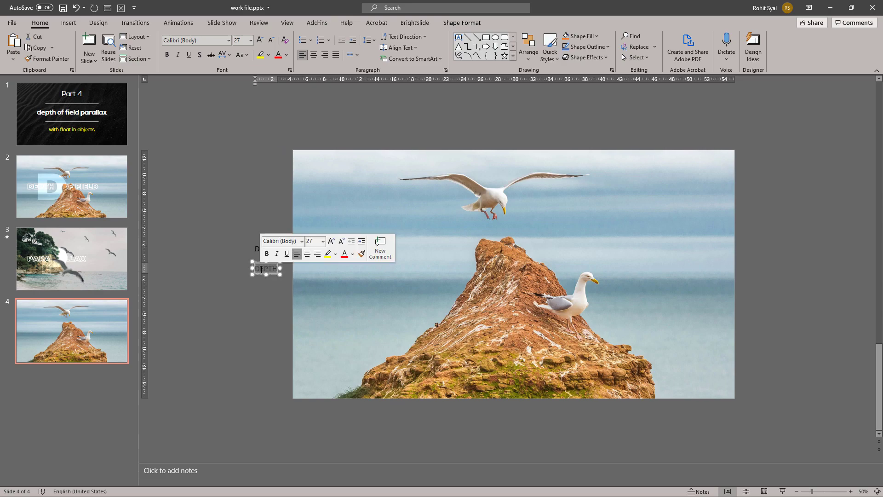
pyautogui.write('OF FIELD')
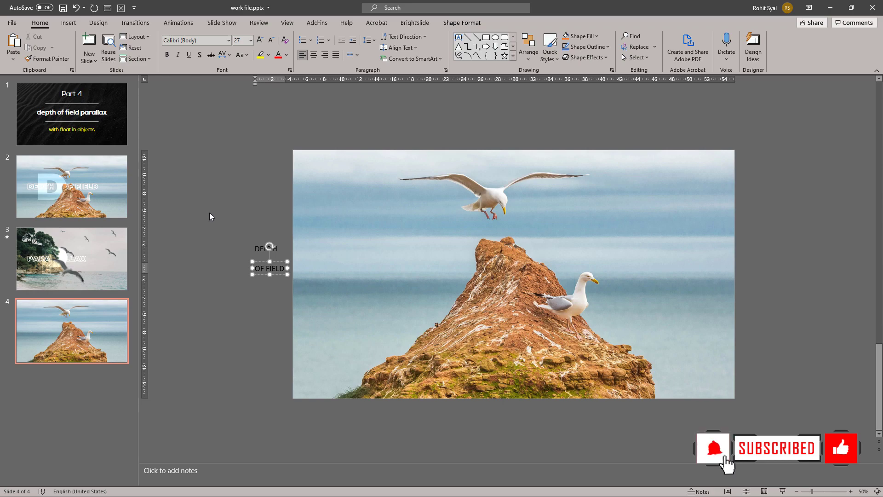
# - Move both text boxes onto the picture and set their font to Montserrat Black
pyautogui.click(210, 216)
pyautogui.moveTo(193, 195); pyautogui.dragTo(396, 275)
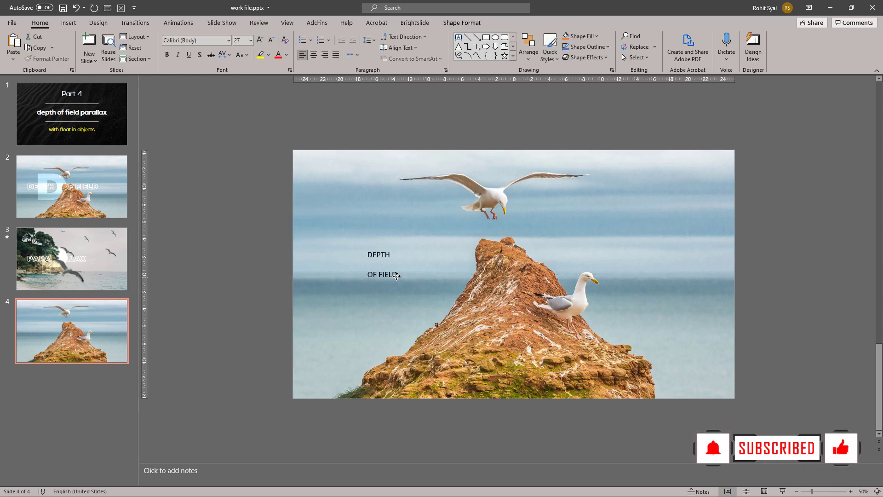
pyautogui.click(228, 41)
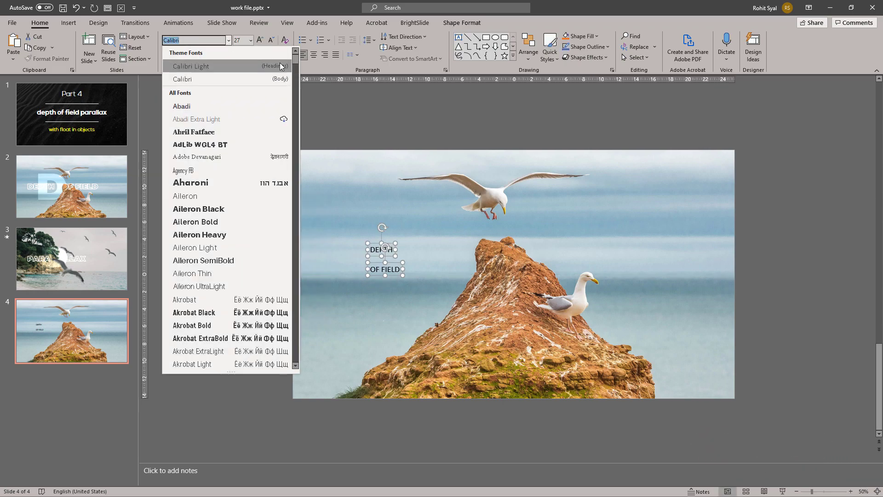
pyautogui.moveTo(294, 59); pyautogui.dragTo(295, 126)
pyautogui.scroll(-20, 222, 164)
pyautogui.click(230, 216)
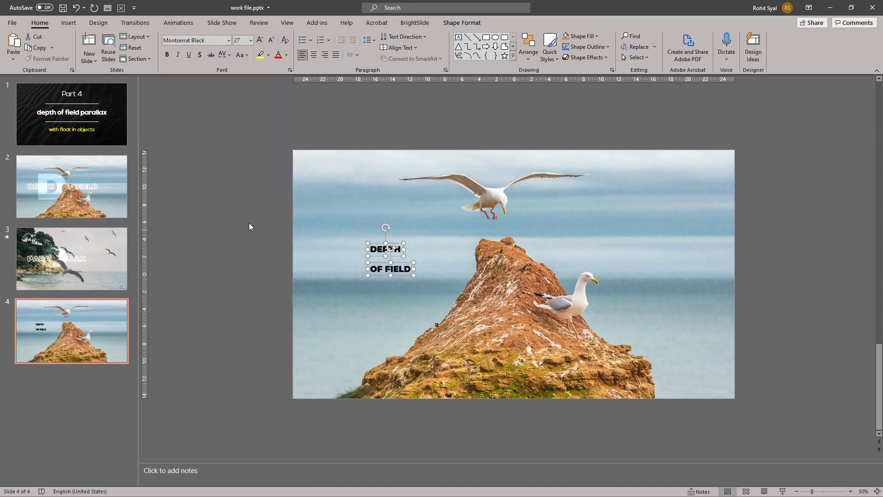
# - Enlarge both texts to 115 pt and place "OF FIELD" to the right of "DEPTH" on the same line
pyautogui.click(261, 42)
pyautogui.click(261, 41)
pyautogui.click(261, 42)
pyautogui.click(261, 41)
pyautogui.click(261, 41)
pyautogui.click(261, 41)
pyautogui.click(260, 40)
pyautogui.click(261, 40)
pyautogui.click(261, 40)
pyautogui.click(260, 40)
pyautogui.click(260, 40)
pyautogui.click(260, 41)
pyautogui.click(260, 41)
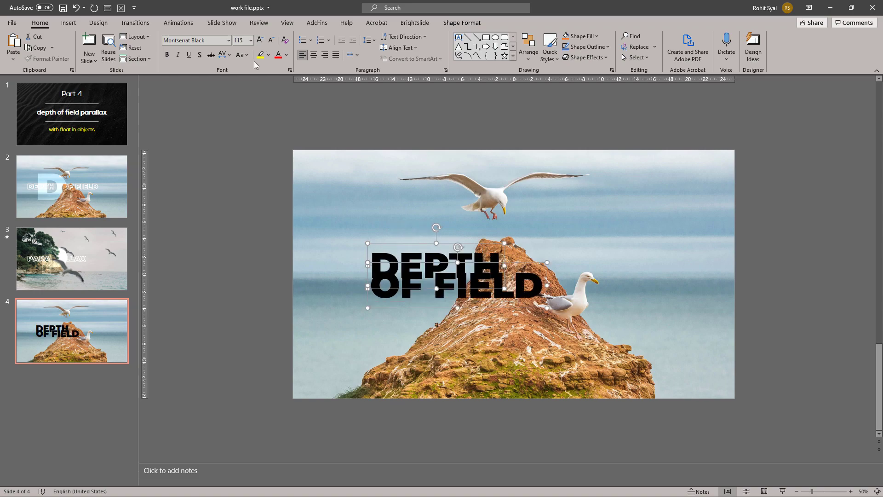
pyautogui.moveTo(372, 288); pyautogui.dragTo(515, 267)
# - Set the text fill of "DEPTH" to No fill
pyautogui.rightClick(423, 291)
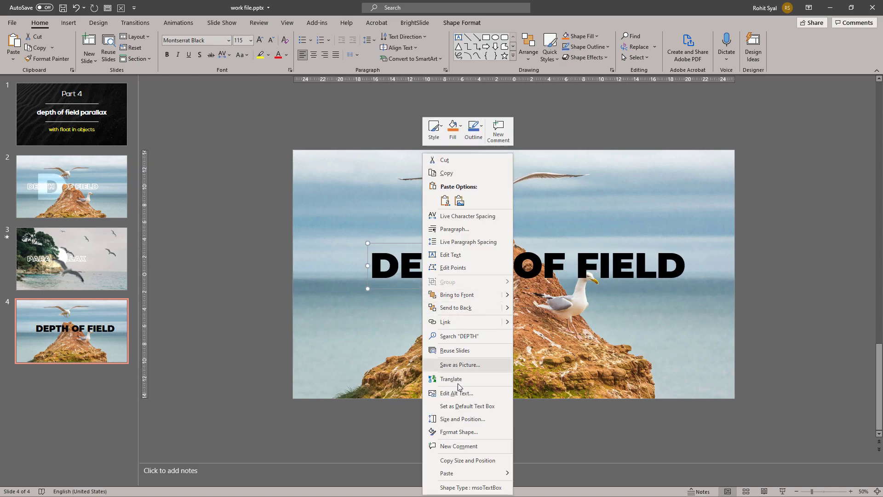
pyautogui.click(458, 431)
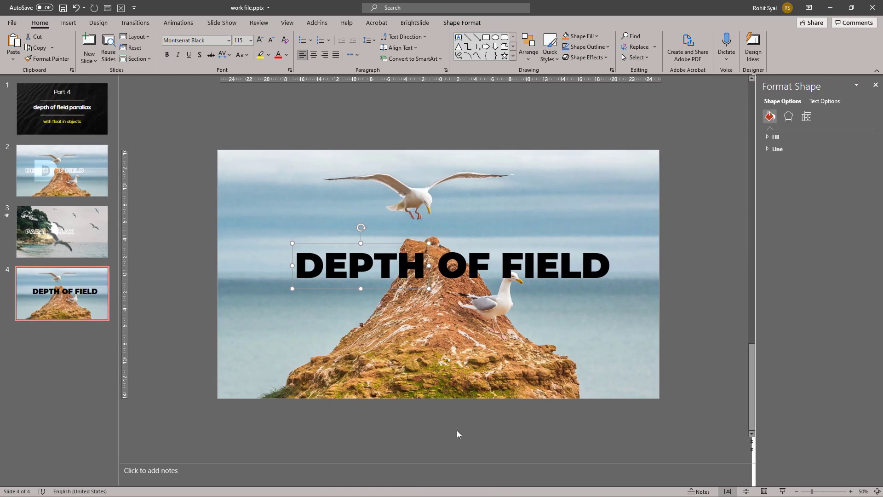
pyautogui.click(817, 102)
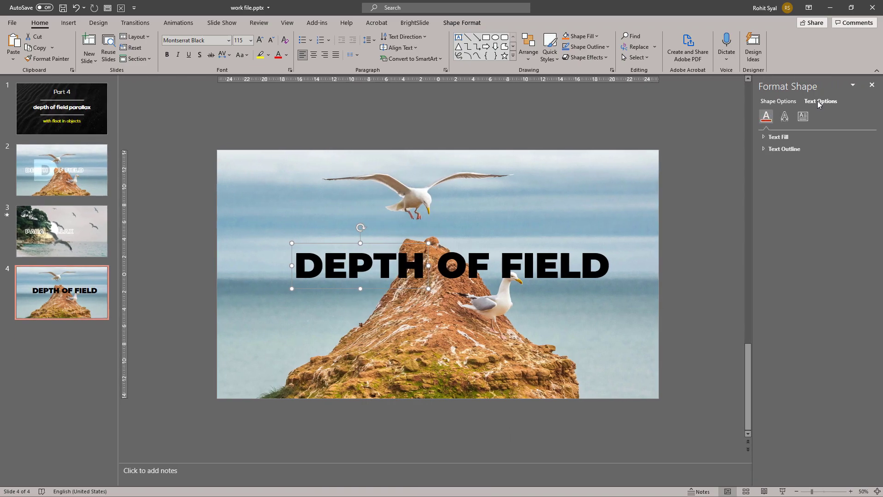
pyautogui.click(765, 137)
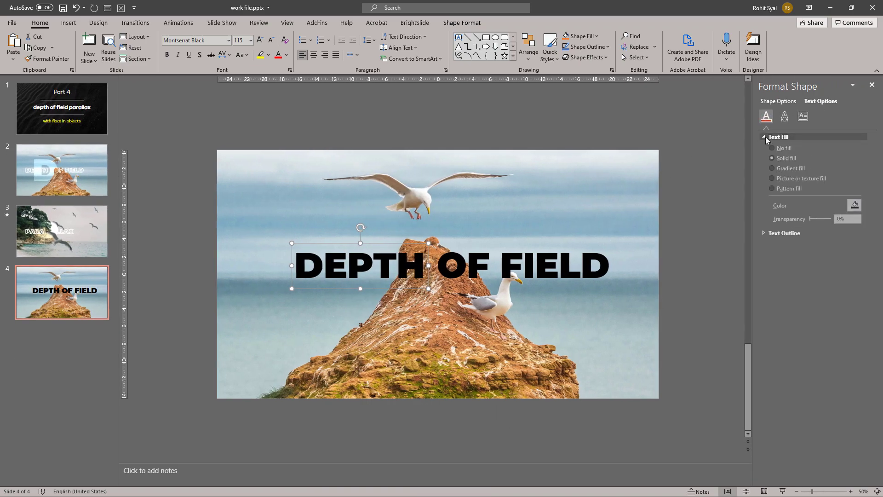
pyautogui.click(779, 152)
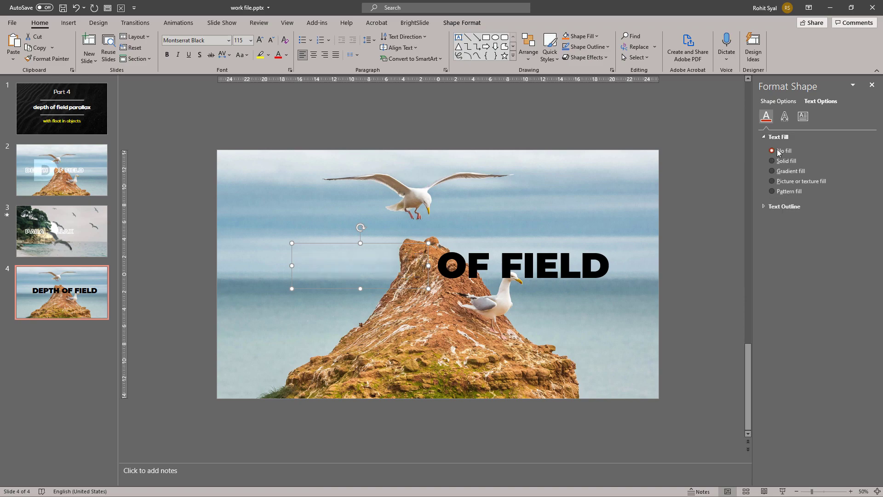
# - Give "DEPTH" a solid white text outline 2 pt wide and shift the text left, clear of the rock
pyautogui.click(764, 207)
pyautogui.click(776, 231)
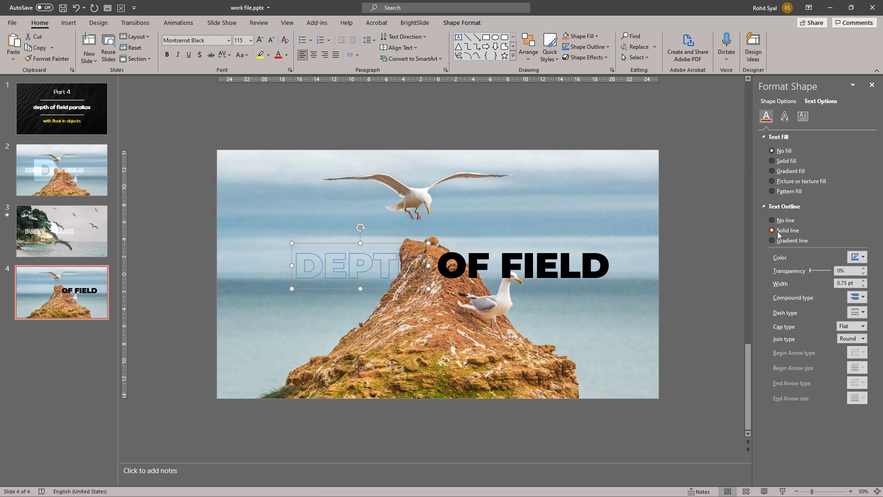
pyautogui.click(856, 256)
pyautogui.click(807, 282)
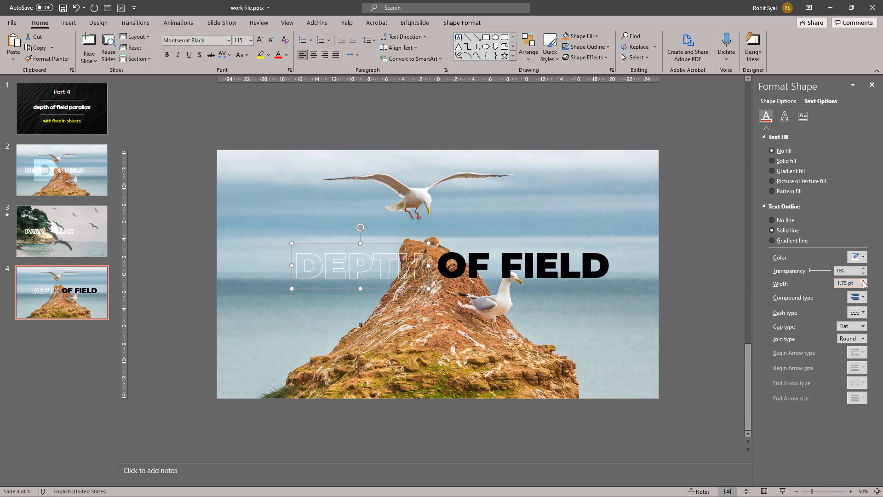
pyautogui.moveTo(409, 289); pyautogui.dragTo(372, 286)
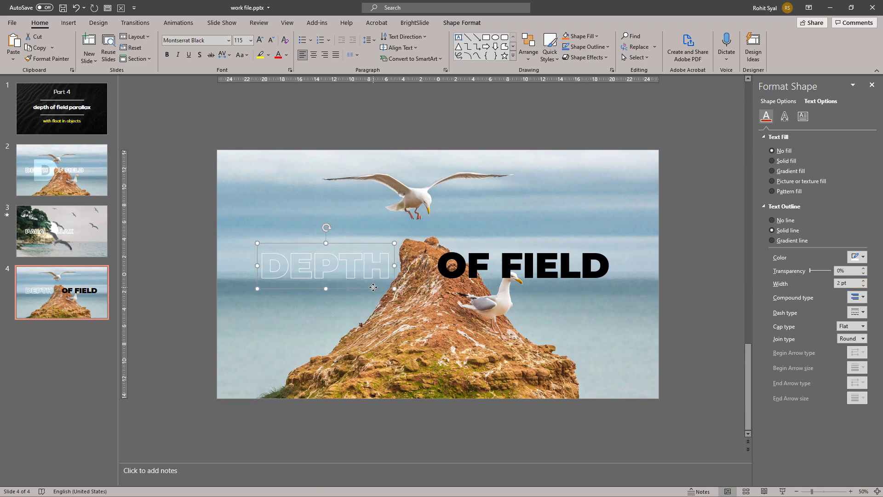
# - Apply an outer text shadow to "DEPTH" with 60% transparency, 101% size, 7 pt blur, 45° angle and 3 pt distance
pyautogui.click(784, 116)
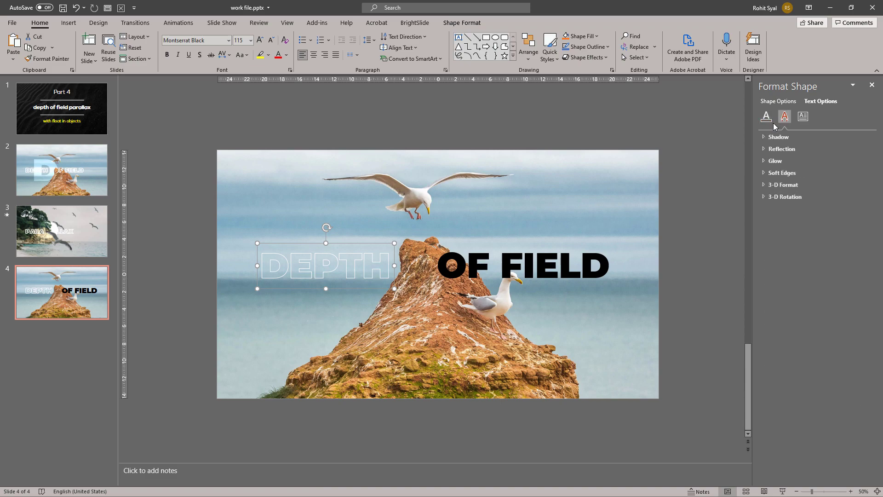
pyautogui.click(765, 138)
pyautogui.click(857, 150)
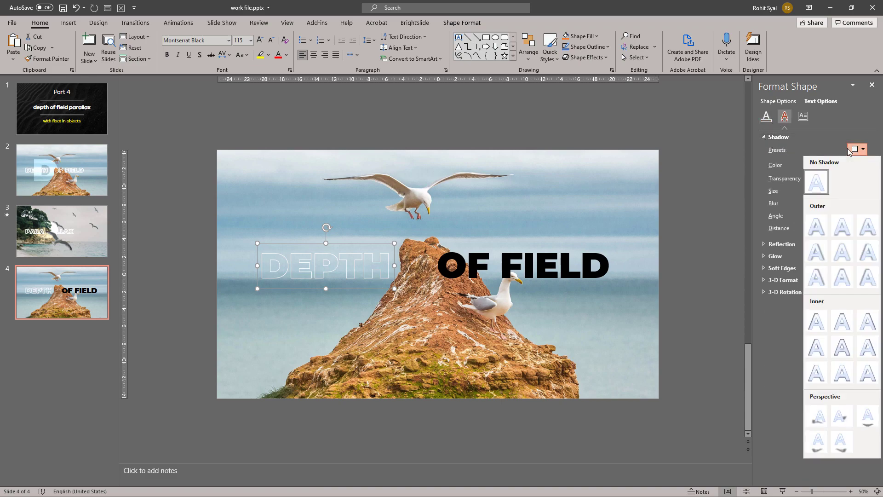
pyautogui.click(815, 226)
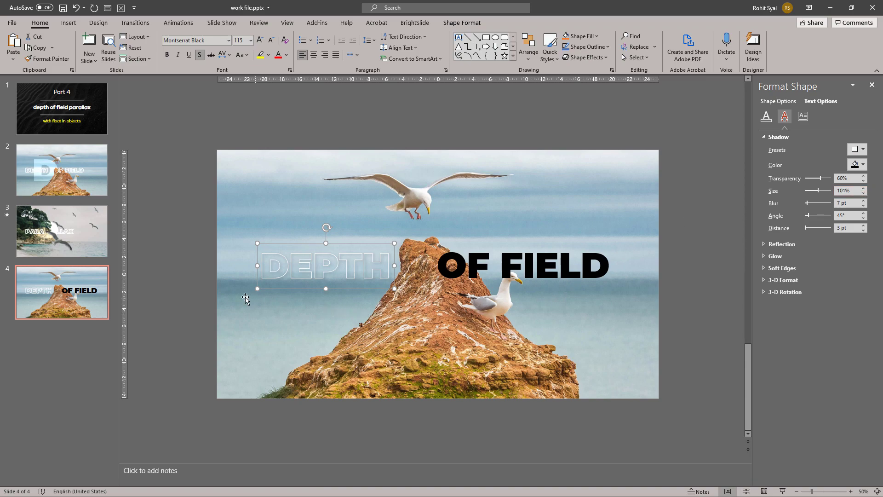
# - Copy the formatting of "DEPTH" onto "OF FIELD" with Format Painter and move "OF FIELD" closer to "DEPTH"
pyautogui.click(68, 62)
pyautogui.click(437, 266)
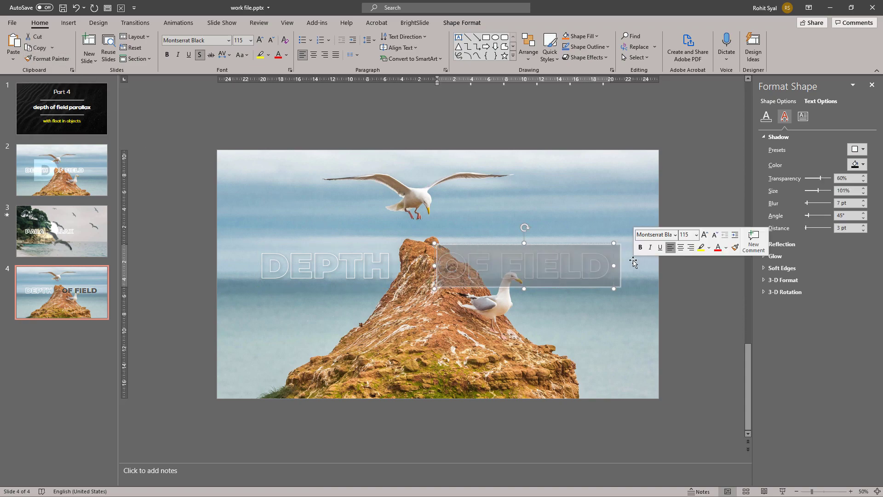
pyautogui.click(687, 285)
pyautogui.click(462, 269)
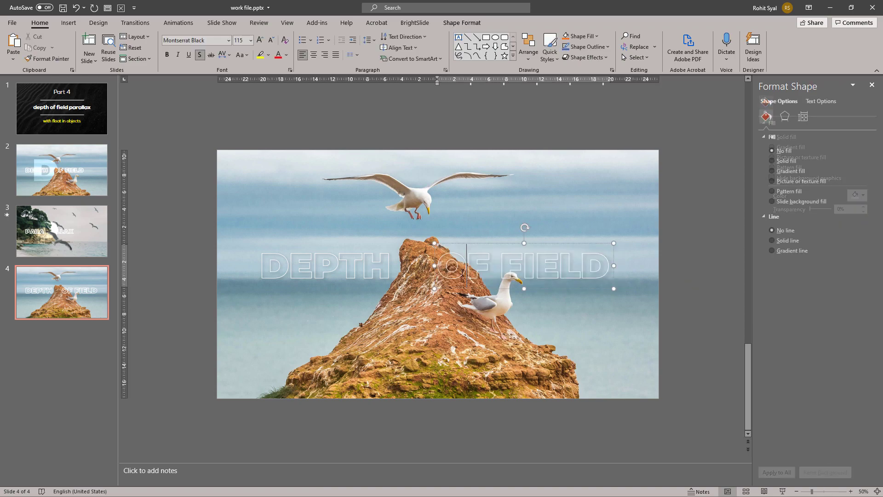
pyautogui.moveTo(465, 289); pyautogui.dragTo(442, 285)
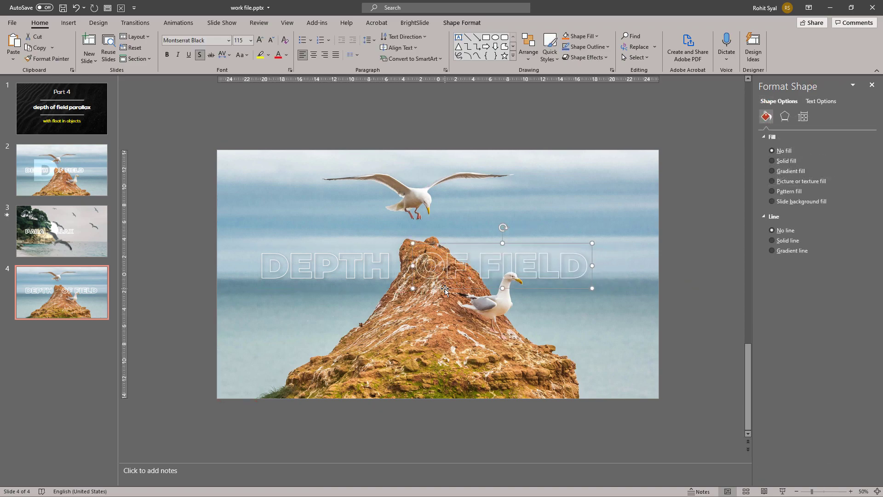
pyautogui.click(192, 291)
# - Add a new slide after slide 4, paste a copy of the "DEPTH" text box there and move it near the centre
pyautogui.rightClick(63, 331)
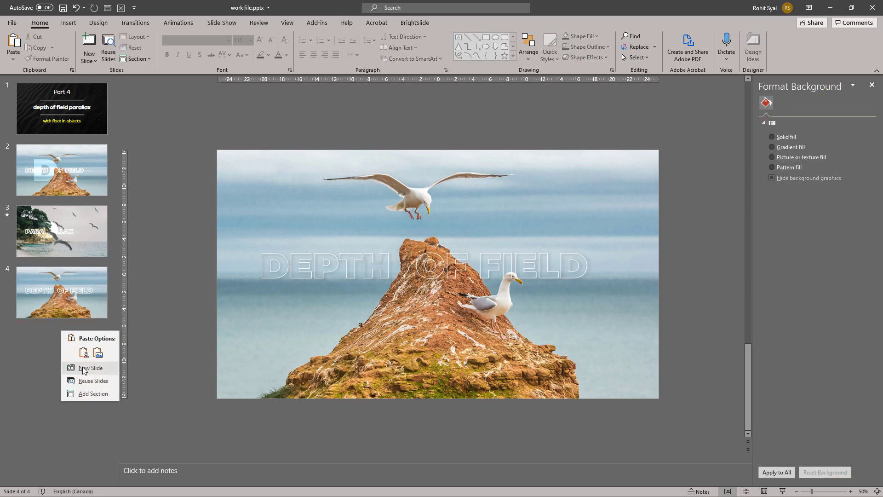
pyautogui.click(82, 368)
pyautogui.click(68, 311)
pyautogui.click(269, 290)
pyautogui.hotkey('ctrl', 'c')
pyautogui.click(83, 354)
pyautogui.hotkey('ctrl', 'v')
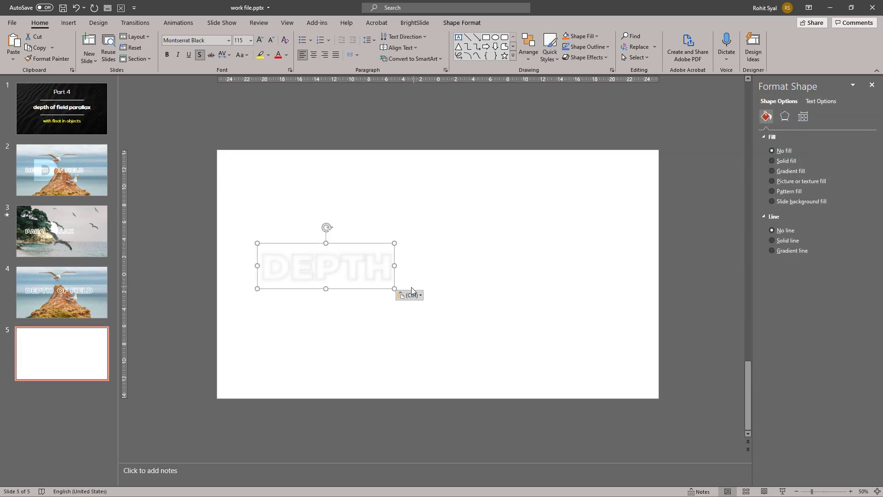
pyautogui.moveTo(376, 290); pyautogui.dragTo(489, 282)
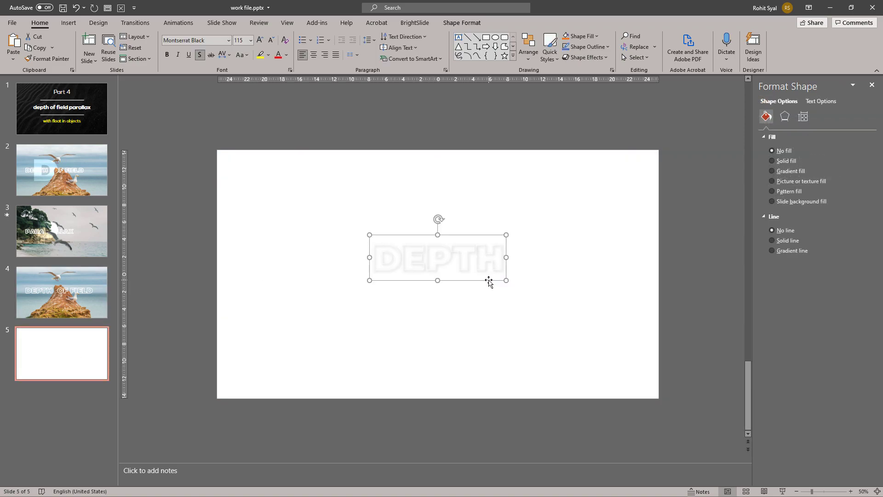
# - Give the copied "DEPTH" text a solid black fill and remove its text outline
pyautogui.click(770, 160)
pyautogui.click(820, 101)
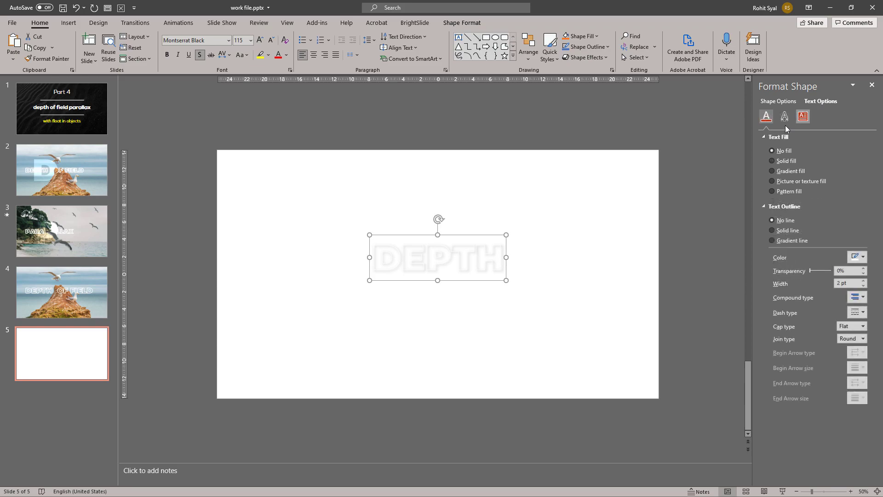
pyautogui.click(774, 161)
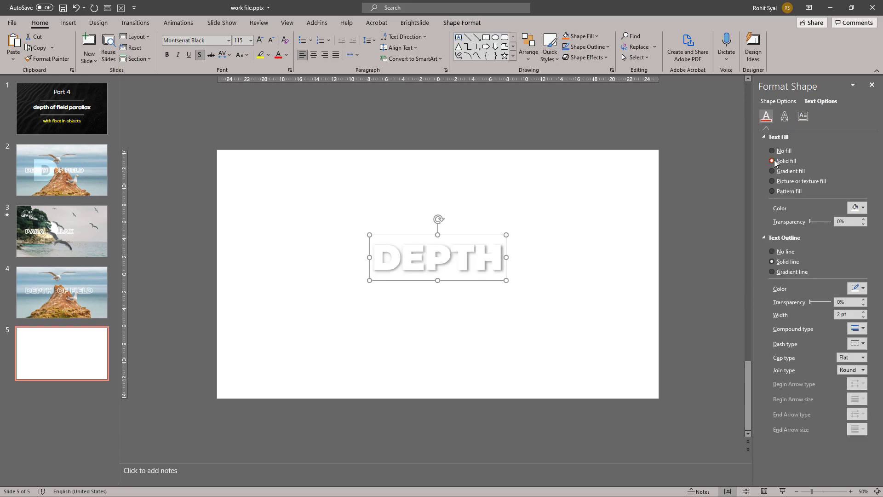
pyautogui.click(854, 208)
pyautogui.click(813, 231)
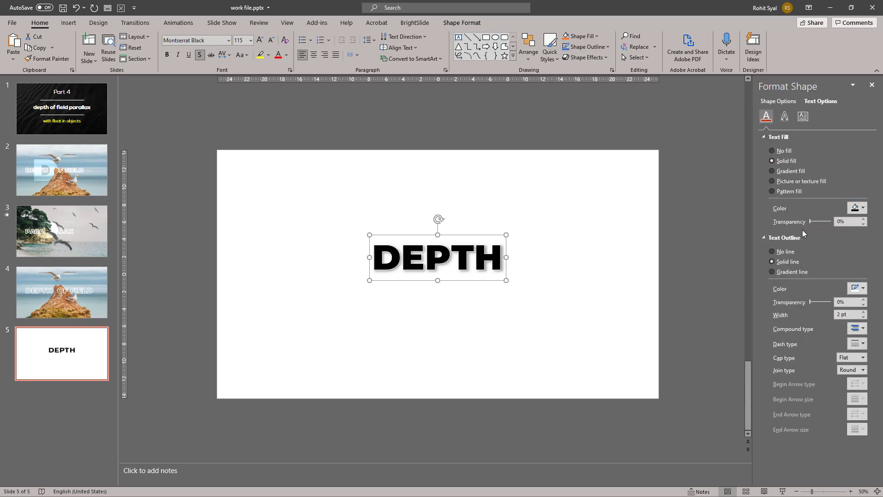
pyautogui.click(773, 252)
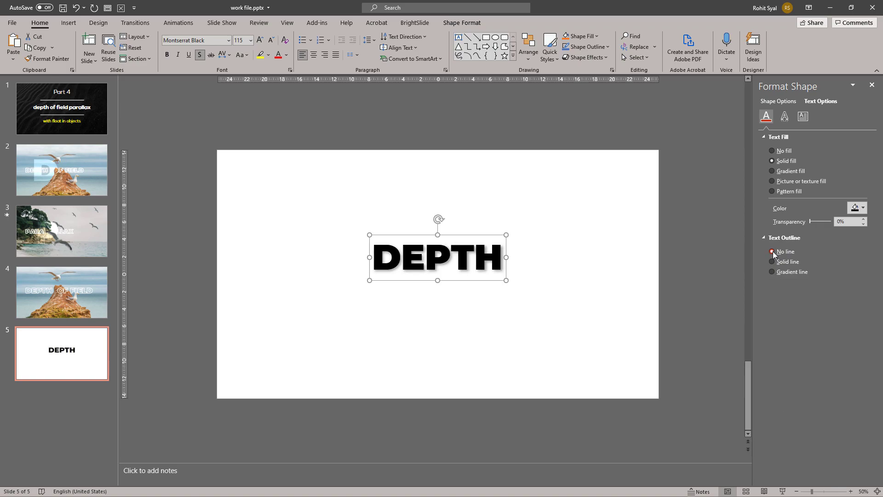
# - Remove the shadow from the copied "DEPTH" text and move the text box slightly down
pyautogui.click(784, 116)
pyautogui.click(845, 152)
pyautogui.click(815, 178)
pyautogui.moveTo(410, 281); pyautogui.dragTo(414, 309)
# - Cut the letters "EPTH" from the copied text so that only "D" is left
pyautogui.click(406, 293)
pyautogui.hotkey('shift', 'Right')
pyautogui.hotkey('shift', 'Right')
pyautogui.hotkey('shift', 'Right')
pyautogui.hotkey('shift', 'Right')
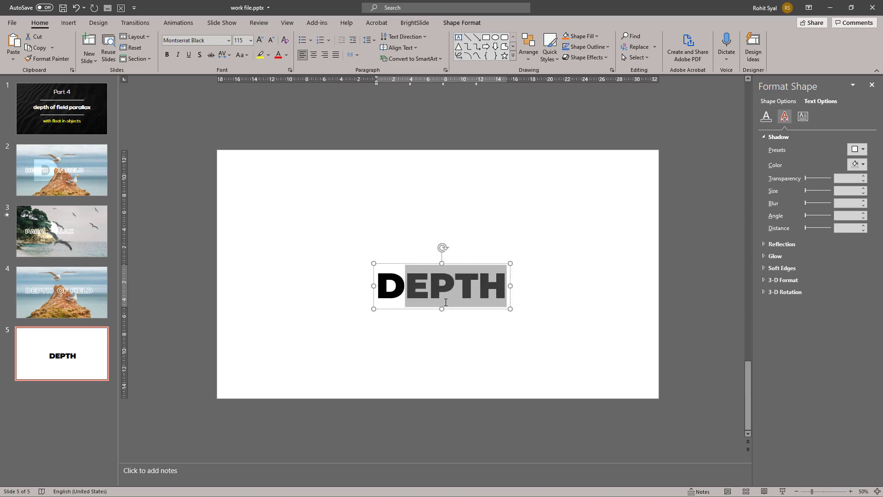
pyautogui.hotkey('ctrl', 'x')
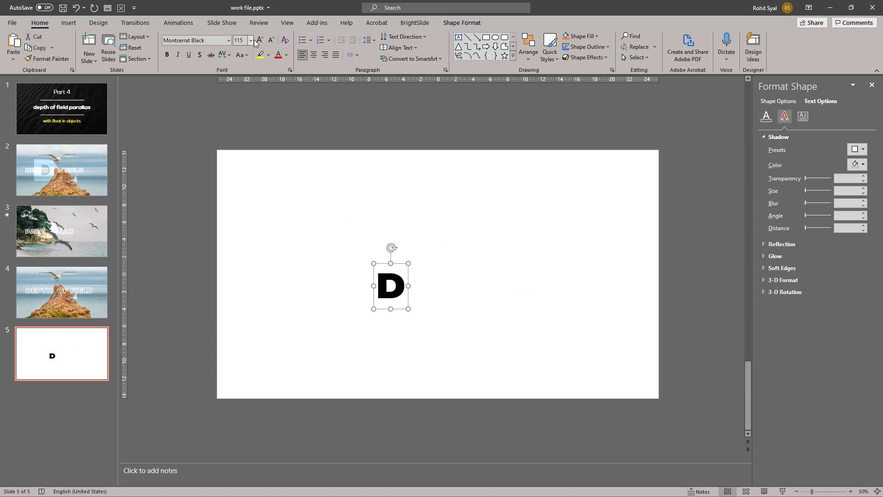
# - Enlarge the letter "D" to 344 pt
pyautogui.click(260, 40)
pyautogui.click(259, 40)
pyautogui.click(259, 40)
pyautogui.click(260, 40)
pyautogui.click(259, 40)
pyautogui.click(260, 40)
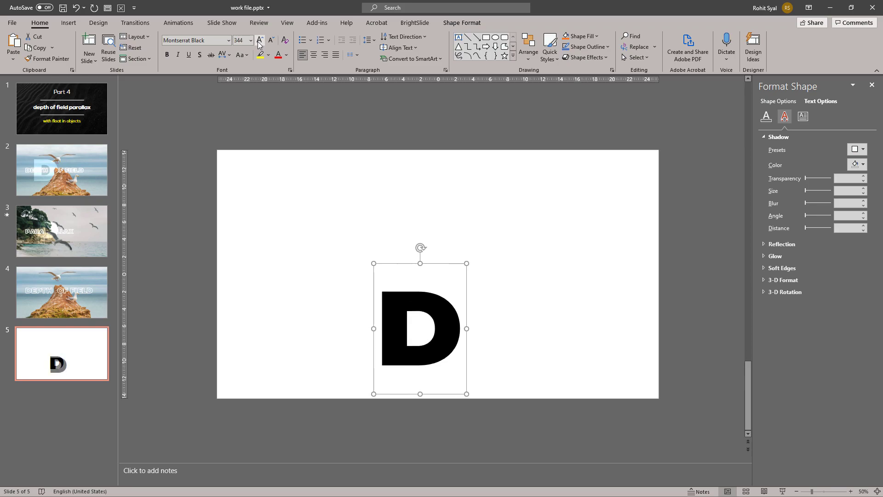
# - Enlarge the letter "D" to 413 pt and centre its text box horizontally on the slide, around mid-height
pyautogui.click(259, 41)
pyautogui.moveTo(412, 229); pyautogui.dragTo(427, 183)
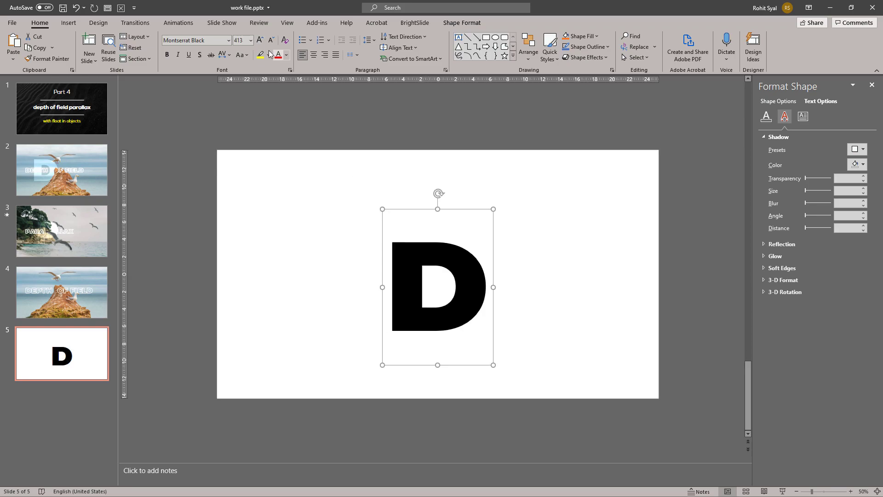
pyautogui.moveTo(380, 280); pyautogui.dragTo(377, 263)
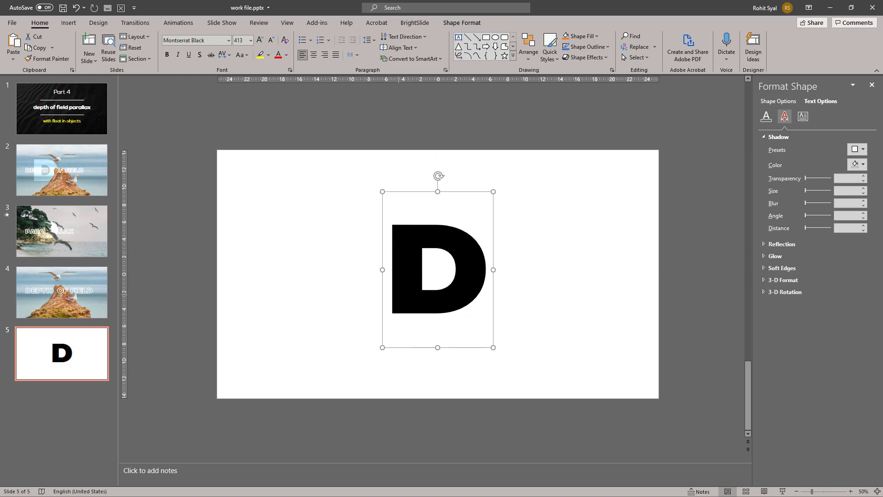
# - Draw a rectangle about 18.4 cm wide and 23.8 cm high around the "D" and place it behind the letter
pyautogui.moveTo(368, 172)
pyautogui.mouseDown()
pyautogui.moveTo(536, 375)
pyautogui.moveTo(527, 379)
pyautogui.mouseUp()
pyautogui.rightClick(416, 201)
pyautogui.click(488, 280)
pyautogui.click(428, 204)
pyautogui.press('Escape')
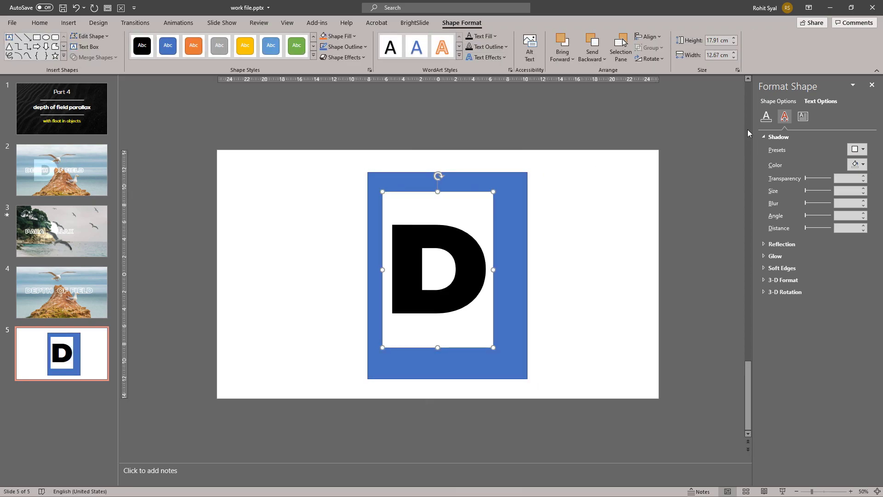
# - Remove the white fill from the "D" text box and shift it slightly right over the rectangle
pyautogui.click(775, 102)
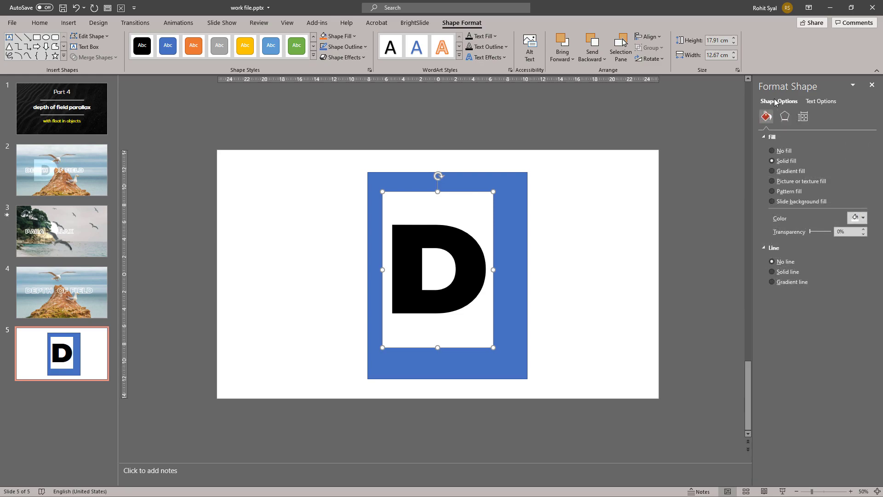
pyautogui.click(780, 151)
pyautogui.moveTo(495, 234); pyautogui.dragTo(509, 233)
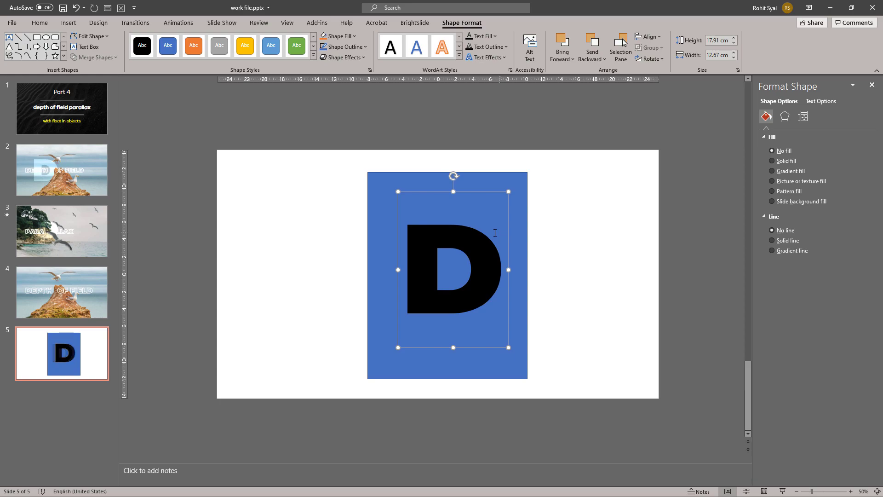
# - Intersect the blue rectangle with the "D" text, selecting the rectangle first, to turn the letter into a shape
pyautogui.click(373, 198)
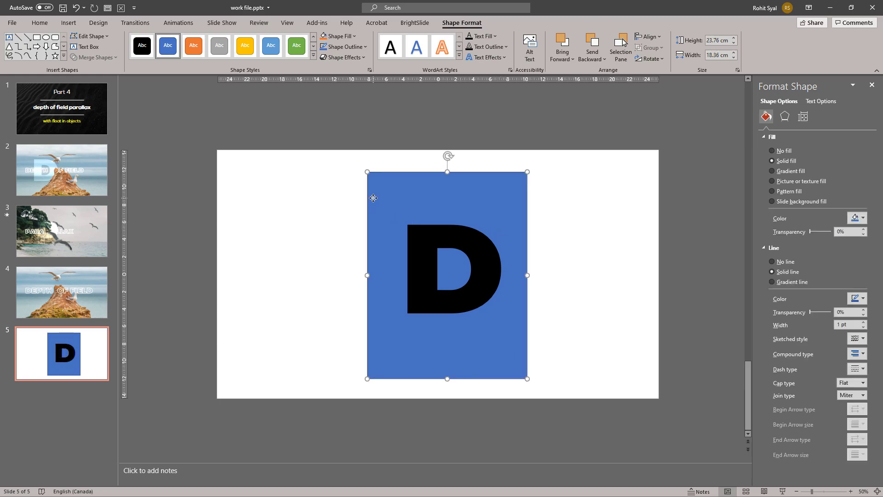
pyautogui.keyDown('shift'); pyautogui.click(417, 219); pyautogui.keyUp('shift')
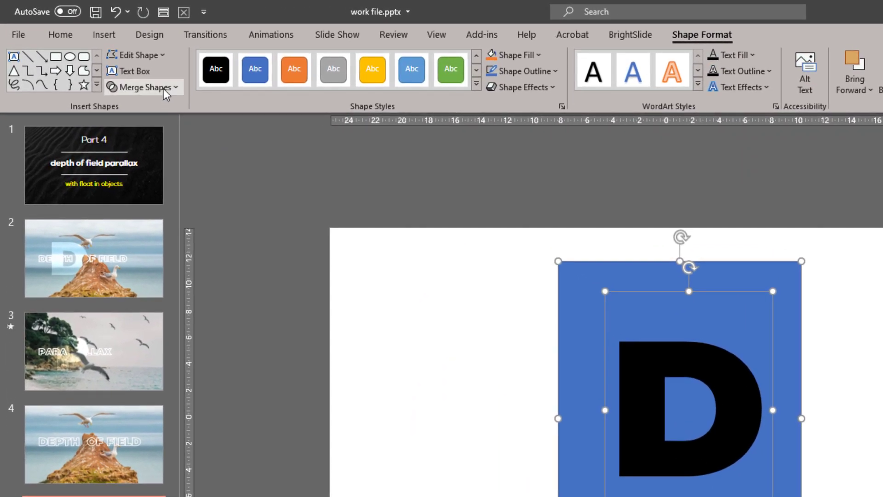
pyautogui.click(163, 89)
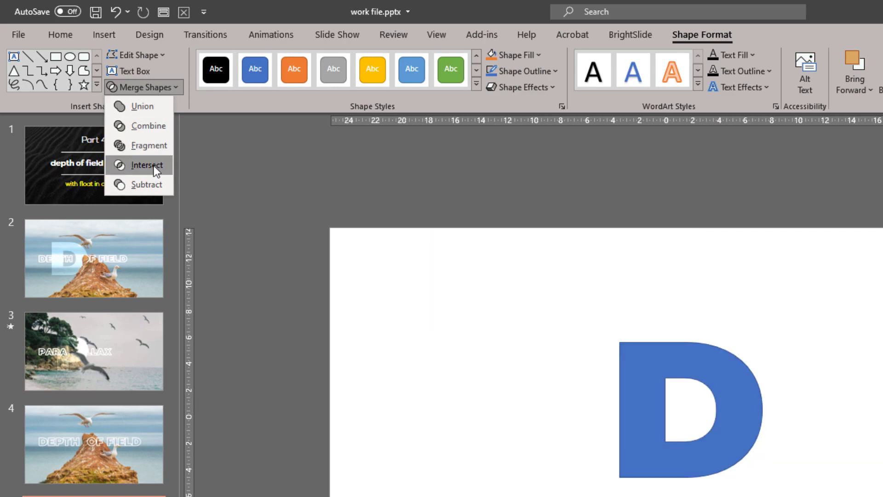
pyautogui.click(154, 166)
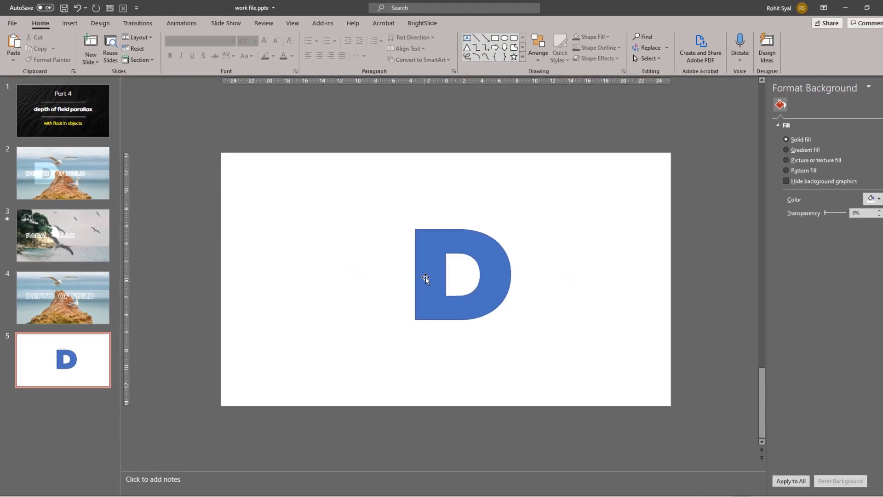
pyautogui.click(635, 410)
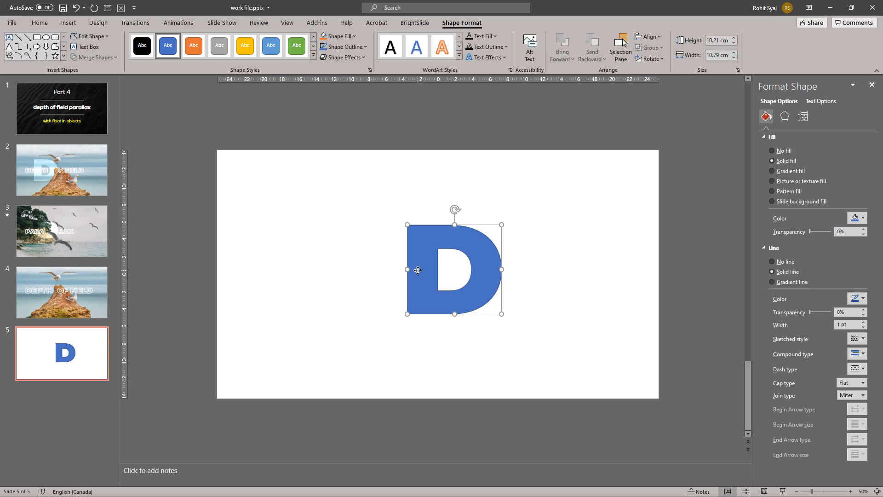
# - Copy the "D" shape onto slide 4, enlarge it to about 15.8 by 14.9 cm and position it left of centre below the flying seagull
pyautogui.hotkey('ctrl', 'c')
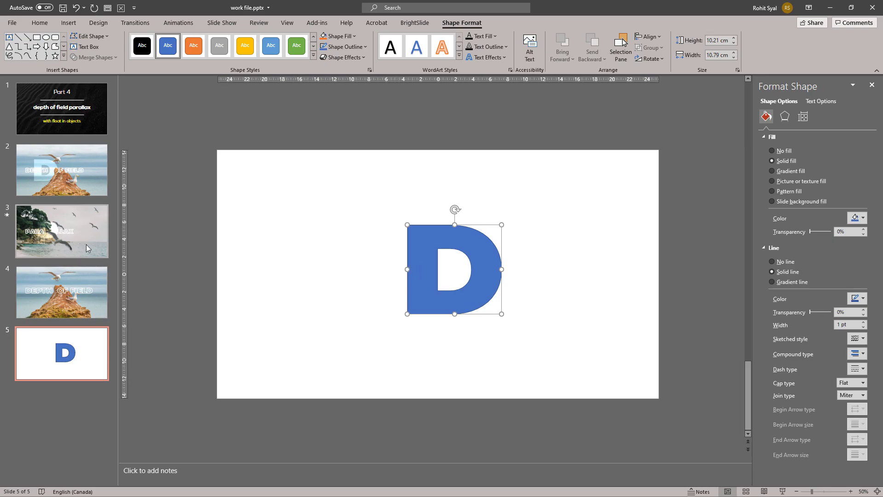
pyautogui.click(69, 290)
pyautogui.hotkey('ctrl', 'v')
pyautogui.moveTo(439, 308); pyautogui.dragTo(398, 298)
pyautogui.moveTo(458, 305); pyautogui.dragTo(503, 346)
pyautogui.moveTo(432, 334); pyautogui.dragTo(387, 314)
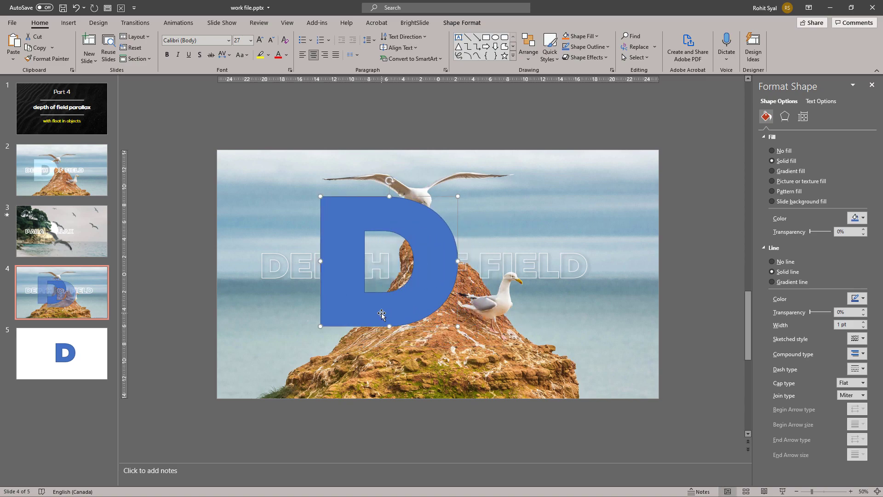
# - Remove the outline from the "D" shape on slide 4
pyautogui.click(772, 136)
pyautogui.click(586, 47)
pyautogui.click(580, 170)
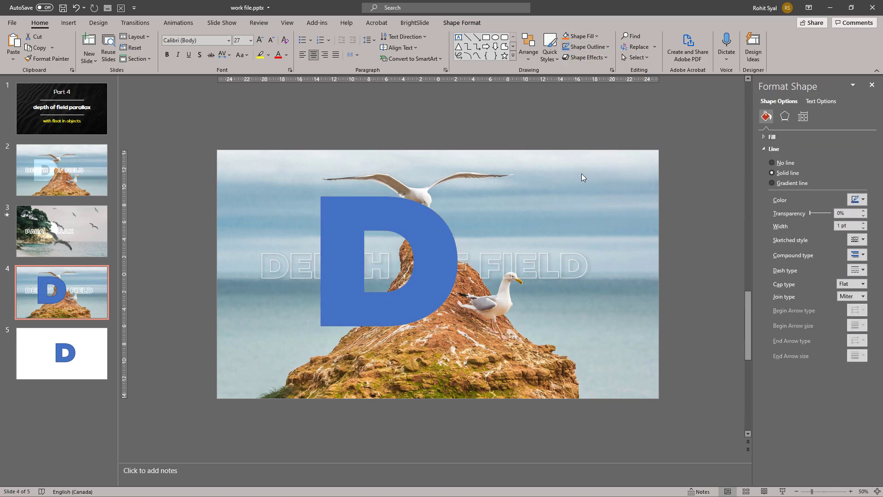
# - Copy the seagull background photo and use it from the clipboard as the picture fill of the "D" shape
pyautogui.click(580, 175)
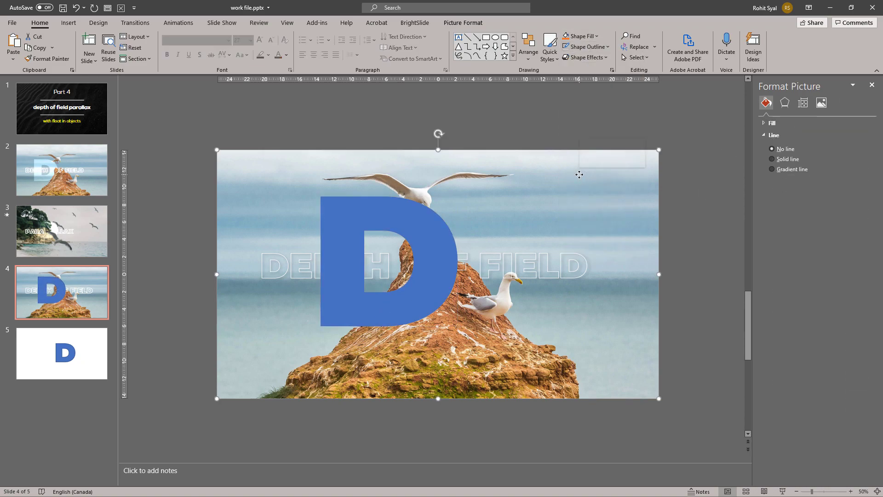
pyautogui.rightClick(579, 175)
pyautogui.click(628, 198)
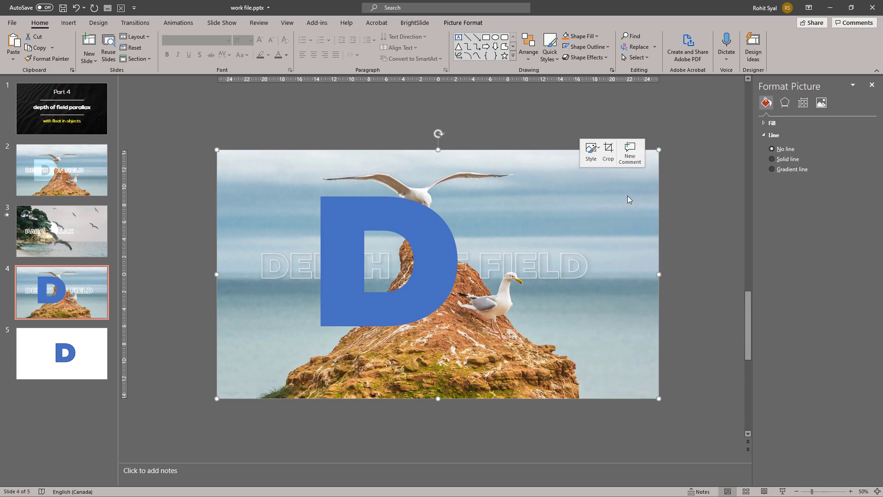
pyautogui.click(405, 228)
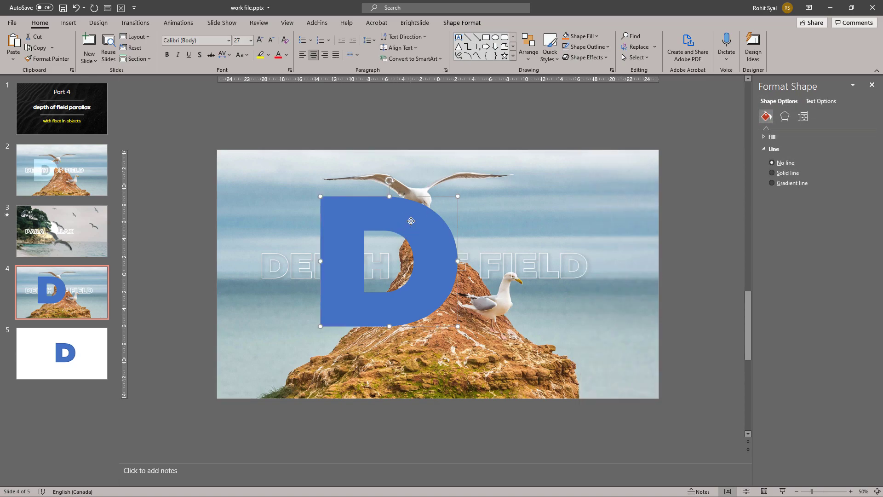
pyautogui.click(763, 137)
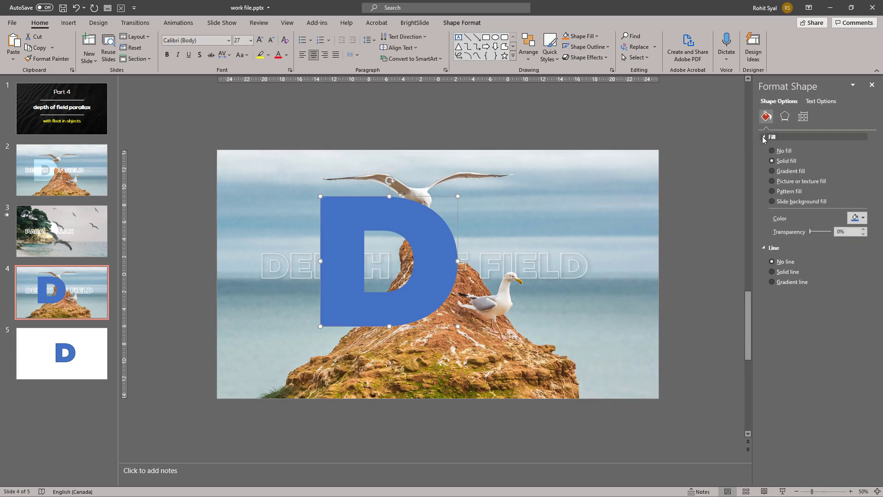
pyautogui.click(798, 181)
pyautogui.click(823, 228)
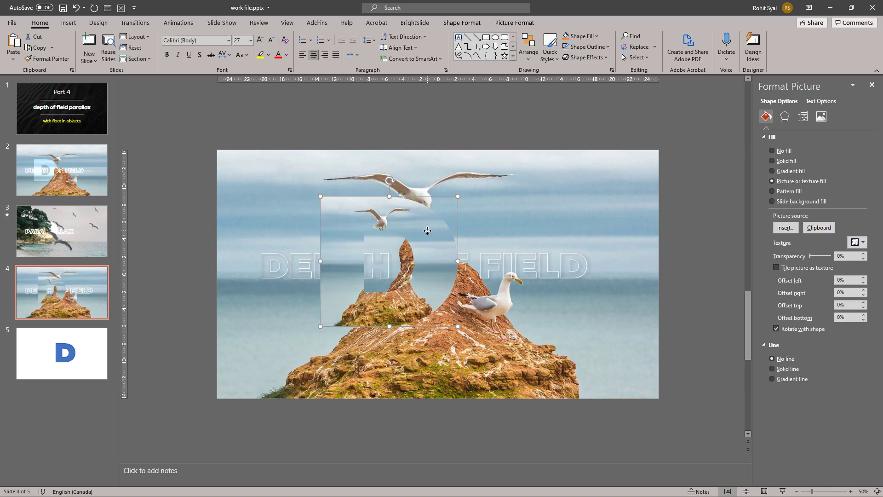
# - Crop the "D" with its fill picture stretched to all four slide edges so that it lines up with the background photo
pyautogui.click(514, 22)
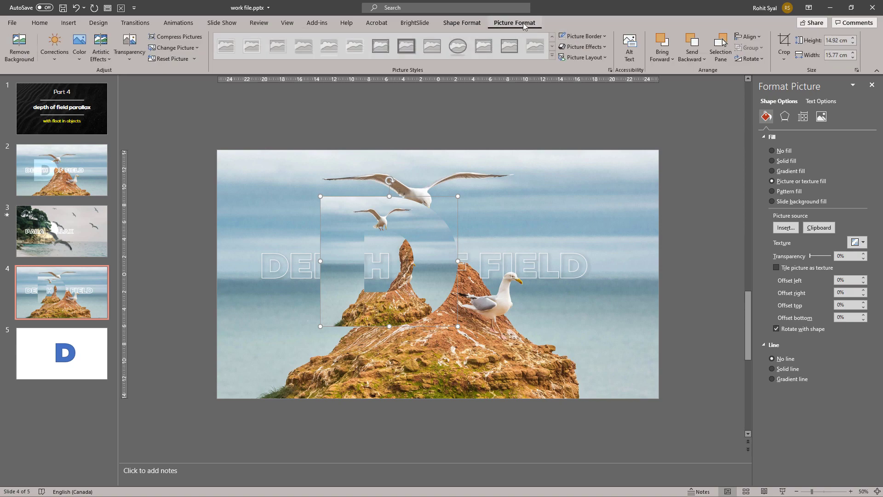
pyautogui.click(786, 42)
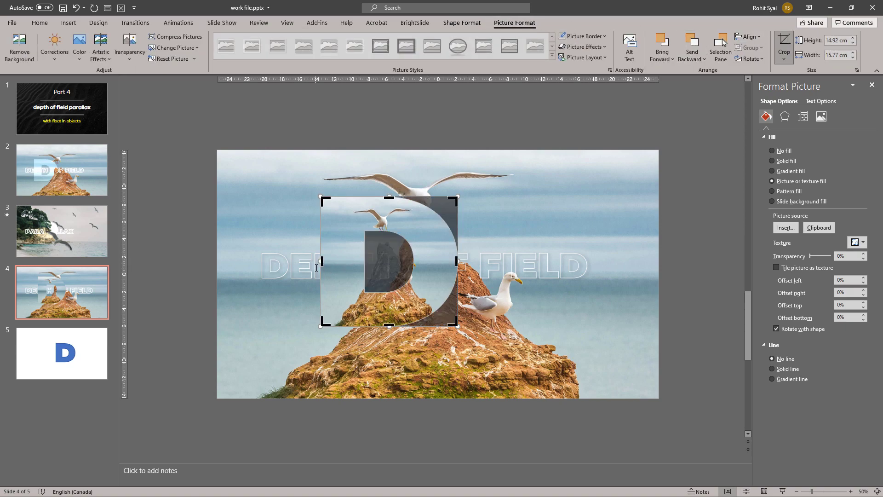
pyautogui.moveTo(320, 262); pyautogui.dragTo(217, 261)
pyautogui.moveTo(459, 261); pyautogui.dragTo(658, 261)
pyautogui.moveTo(437, 196); pyautogui.dragTo(438, 150)
pyautogui.moveTo(437, 327); pyautogui.dragTo(437, 398)
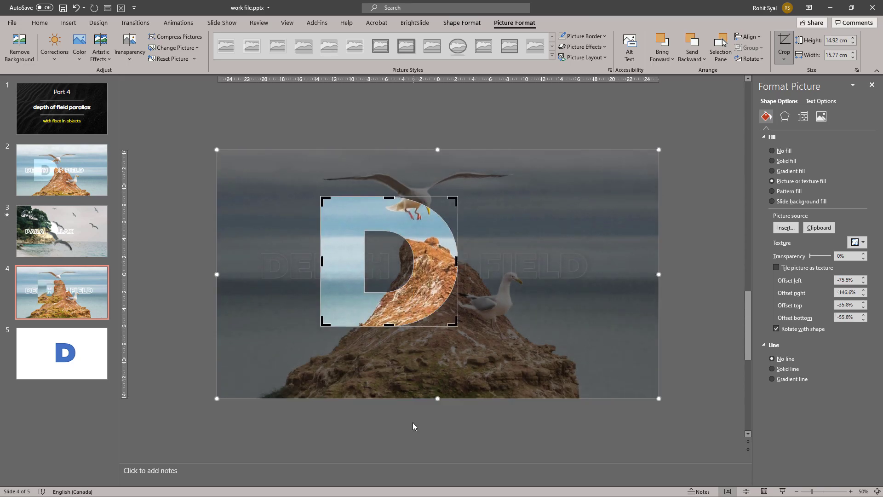
# - Add the first outer shadow preset to the "D" shape with a size of 103% and a blur of 37 pt
pyautogui.click(785, 117)
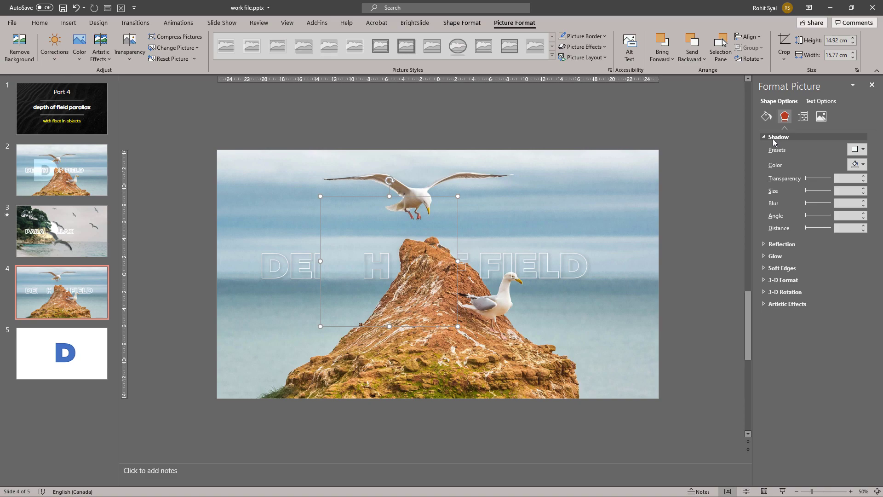
pyautogui.click(857, 149)
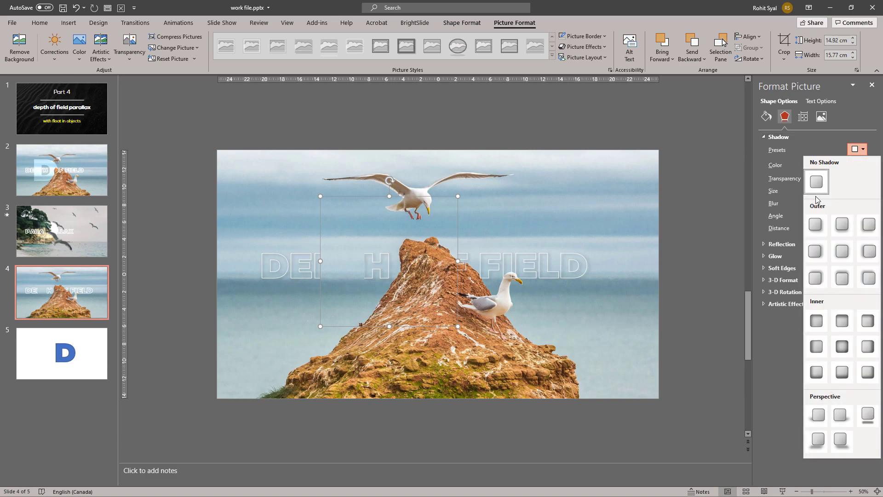
pyautogui.click(815, 225)
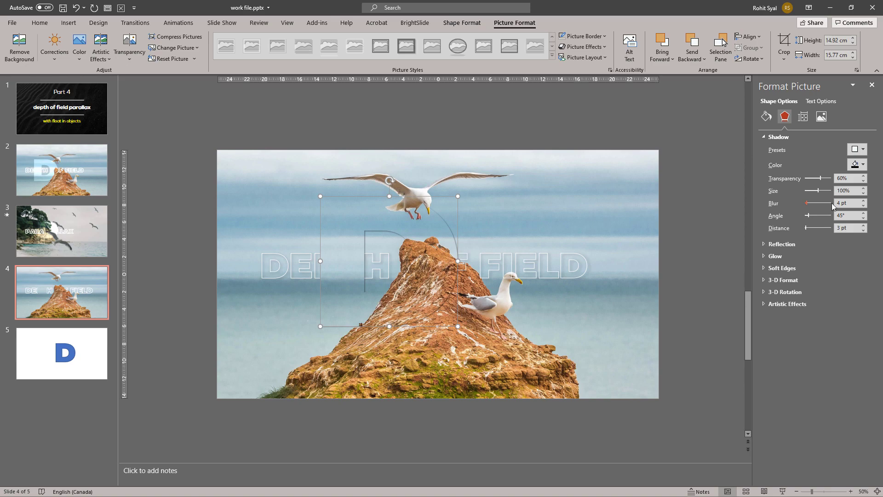
pyautogui.click(863, 189)
pyautogui.click(863, 188)
pyautogui.click(863, 188)
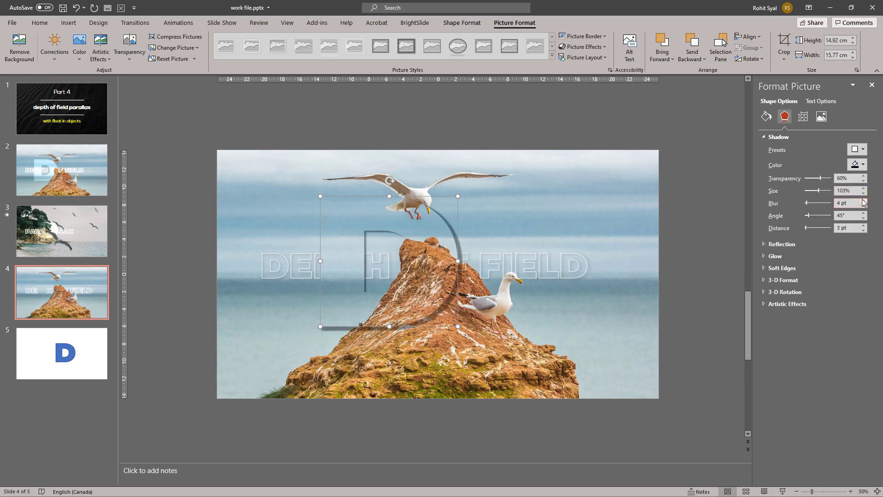
pyautogui.click(863, 201)
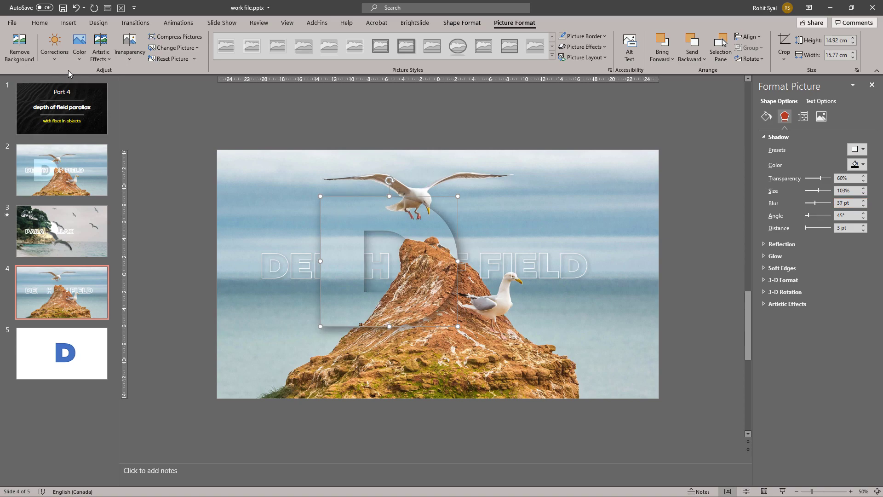
# - Brighten the picture inside the "D" with the correction preset one level brighter at normal contrast
pyautogui.click(58, 60)
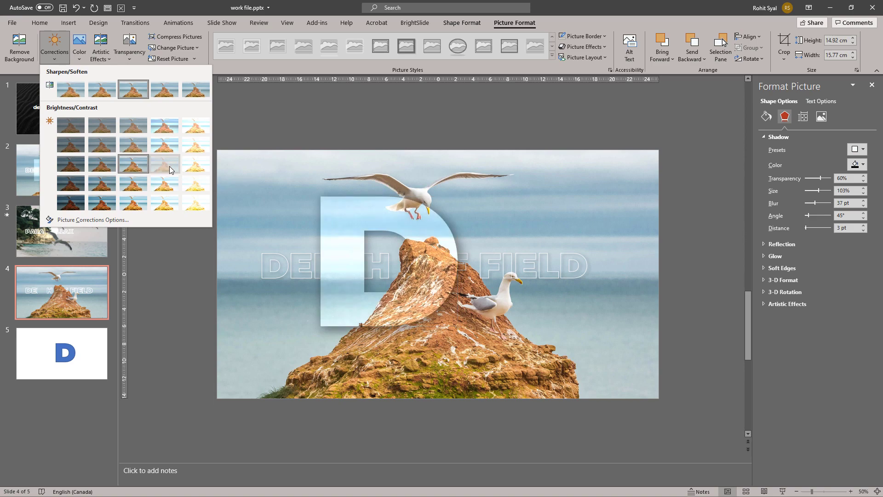
pyautogui.click(169, 166)
pyautogui.click(183, 249)
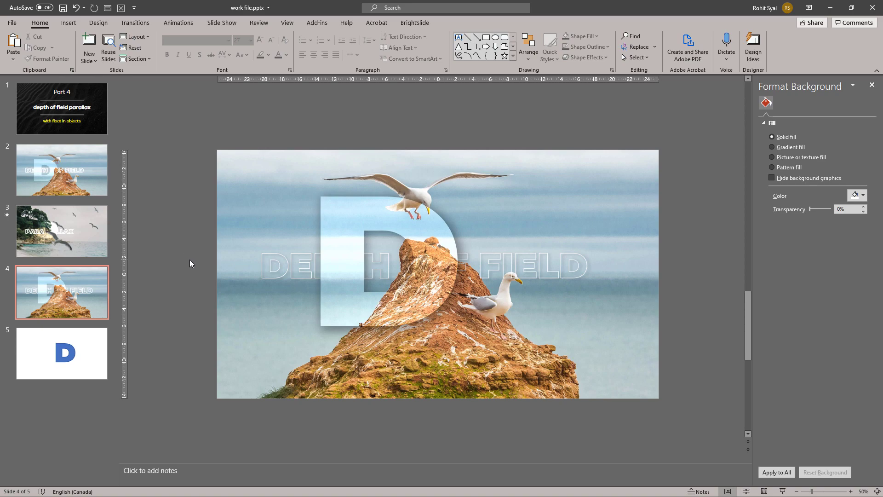
# - Bring the outlined "DEPTH" text in front of the large "D" and nudge it left
pyautogui.click(271, 272)
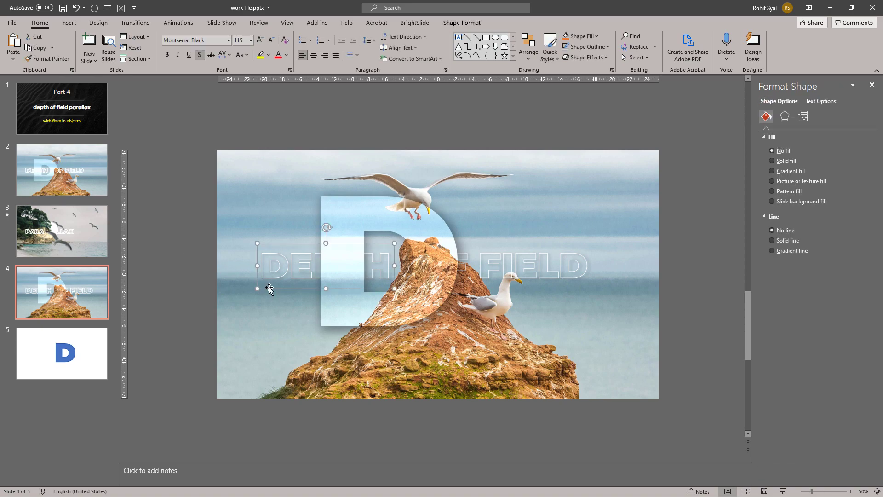
pyautogui.rightClick(270, 289)
pyautogui.click(289, 293)
pyautogui.press('Left')
pyautogui.press('Left')
pyautogui.press('Left')
pyautogui.press('Left')
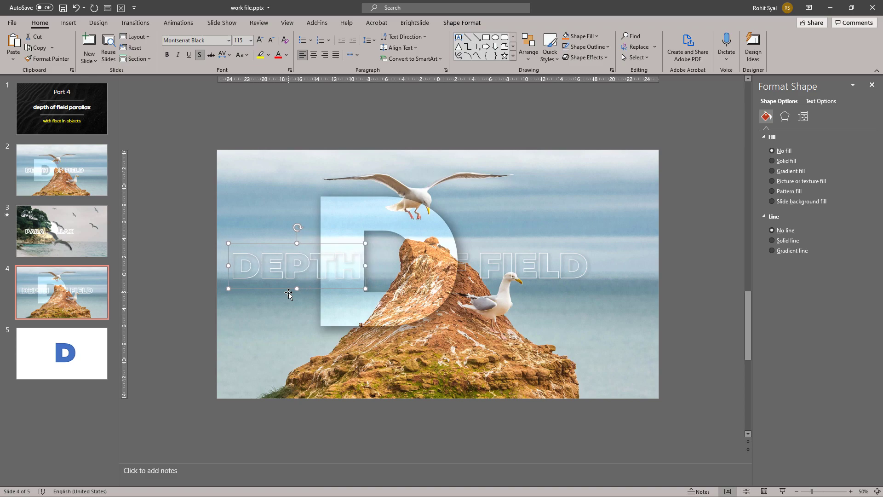
# - Nudge the outlined "OF FIELD" text right, away from the rock peak
pyautogui.click(468, 278)
pyautogui.click(469, 289)
pyautogui.press('Left')
pyautogui.press('Right')
pyautogui.press('Right')
pyautogui.press('Right')
pyautogui.press('Right')
pyautogui.press('Right')
pyautogui.click(163, 298)
# - Nudge the outlined "DEPTH" text back right so that it ends close to the rock peak
pyautogui.click(263, 278)
pyautogui.click(264, 289)
pyautogui.press('Right')
pyautogui.press('Right')
pyautogui.press('Right')
pyautogui.press('Right')
pyautogui.press('Right')
pyautogui.click(191, 276)
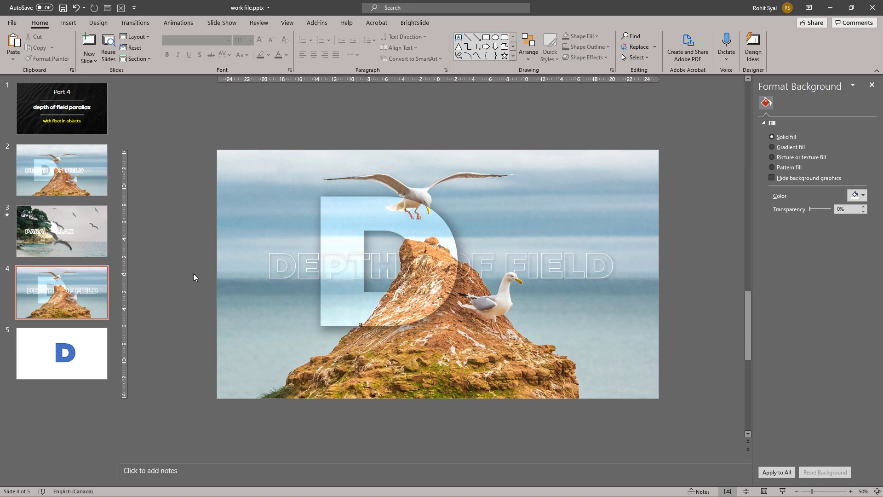
# - Preview slide 4 as a full-screen slide show and return to editing
pyautogui.keyDown('ctrl'); pyautogui.scroll(-2, 193, 269); pyautogui.keyUp('ctrl')
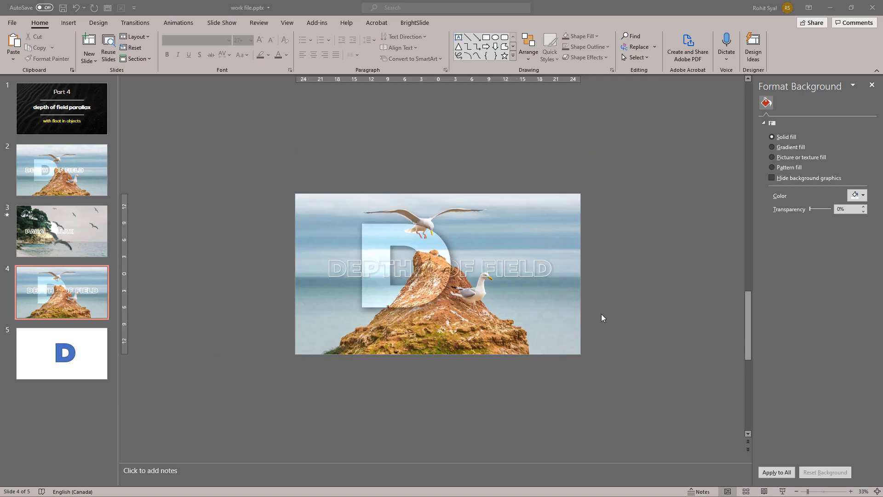
pyautogui.click(784, 491)
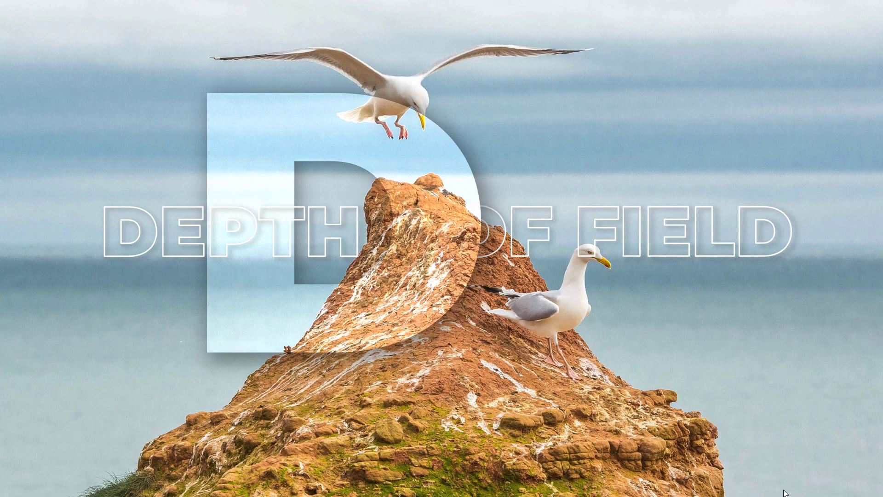
pyautogui.press('Escape')
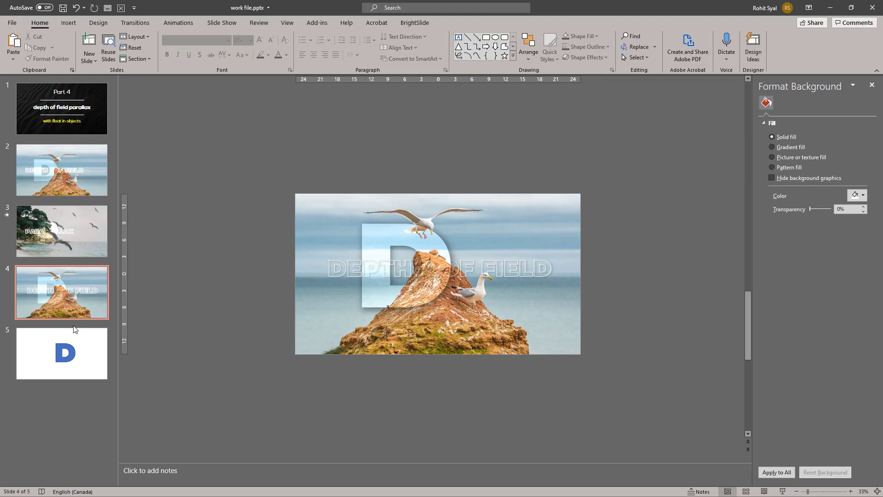
# - Insert a new blank slide between slide 4 and the slide with the blue "D"
pyautogui.click(73, 324)
pyautogui.rightClick(74, 325)
pyautogui.click(111, 363)
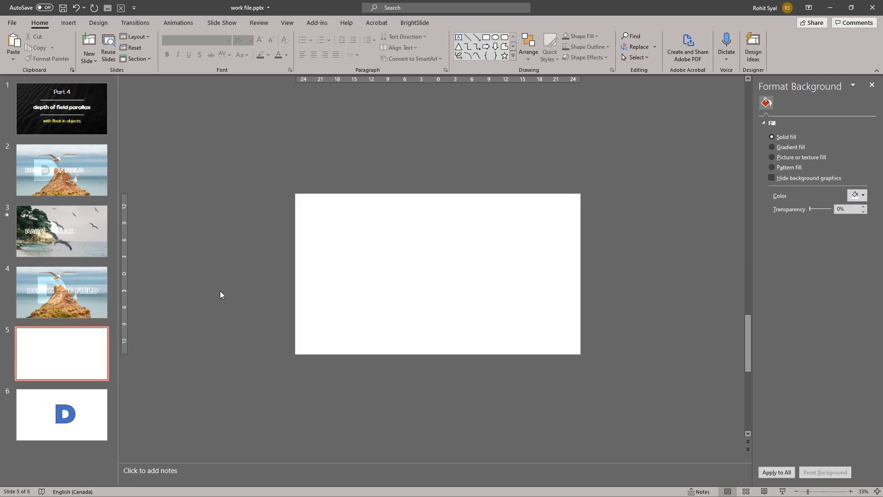
# - Paste the copied beach photo onto the blank slide 5
pyautogui.hotkey('ctrl', 'v')
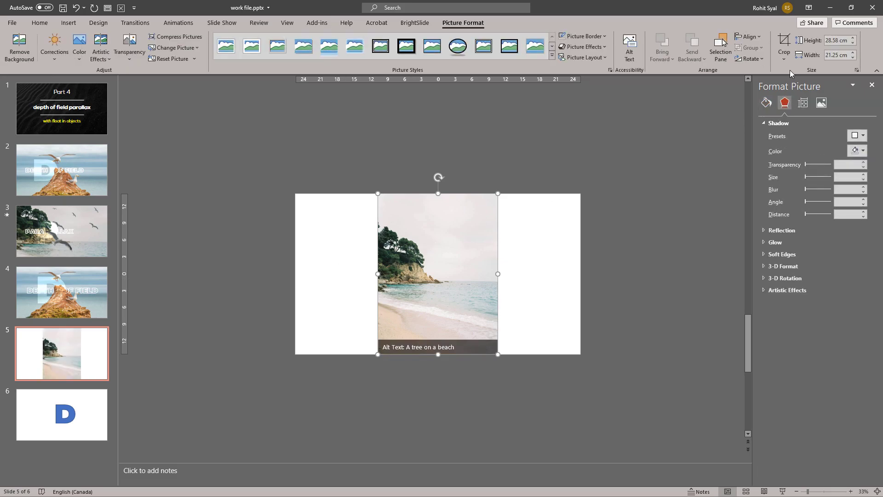
pyautogui.click(784, 57)
pyautogui.moveTo(808, 97)
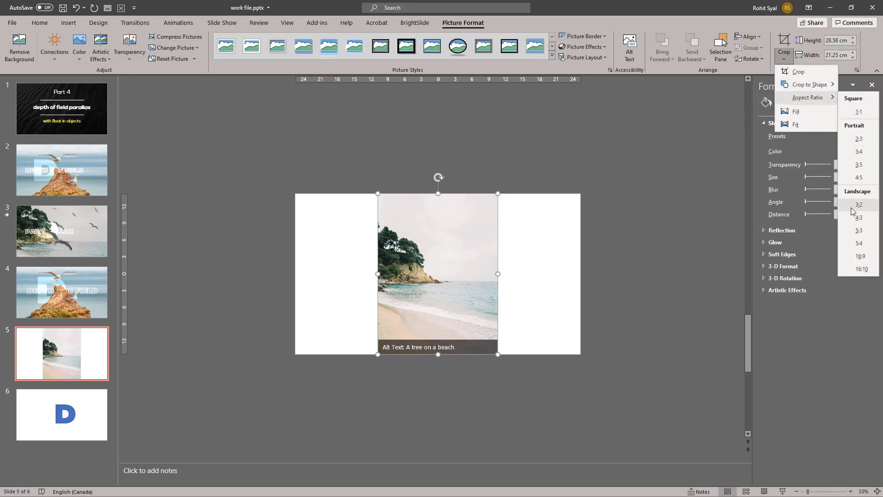
pyautogui.click(860, 256)
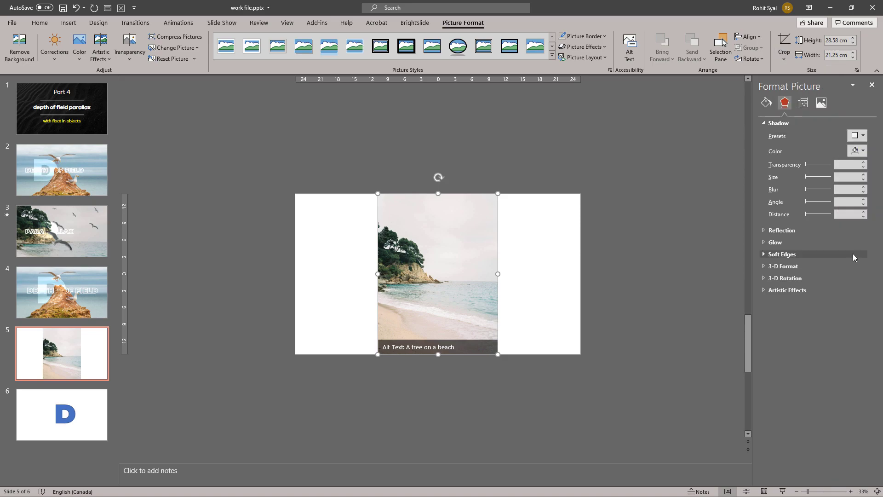
pyautogui.click(600, 247)
pyautogui.click(412, 273)
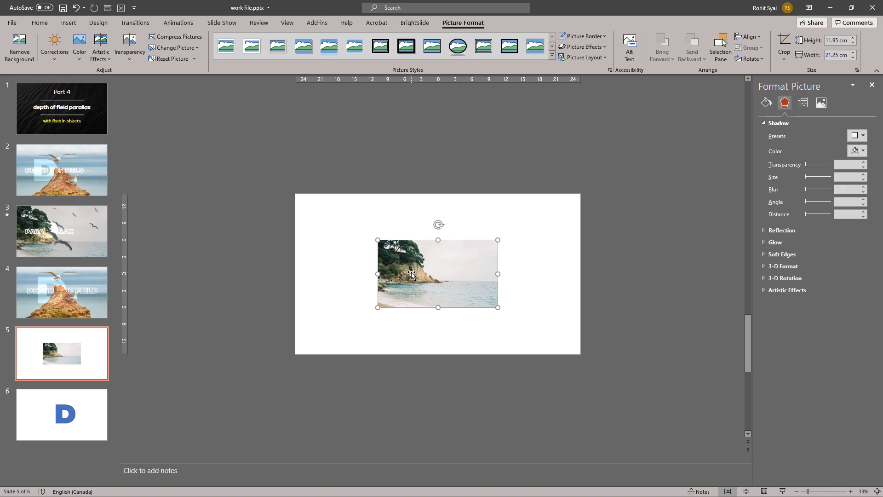
pyautogui.hotkey('ctrl', 'z')
pyautogui.click(357, 291)
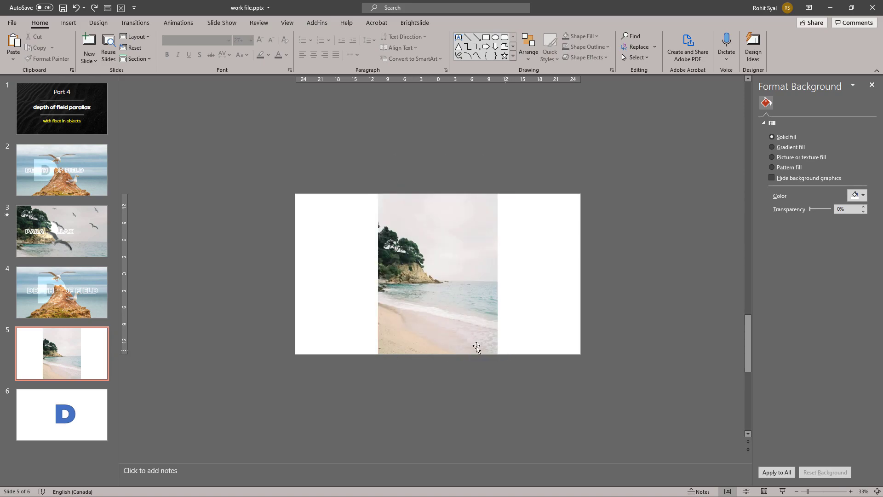
# - Crop the beach photo on slide 5 to a 16:9 landscape aspect ratio
pyautogui.click(433, 291)
pyautogui.doubleClick(459, 267)
pyautogui.click(780, 57)
pyautogui.moveTo(802, 96)
pyautogui.click(861, 257)
pyautogui.click(543, 260)
# - Enlarge the cropped beach photo proportionally so that it covers the whole slide
pyautogui.click(432, 261)
pyautogui.moveTo(377, 239); pyautogui.dragTo(295, 194)
pyautogui.click(245, 250)
pyautogui.scroll(2, 225, 258)
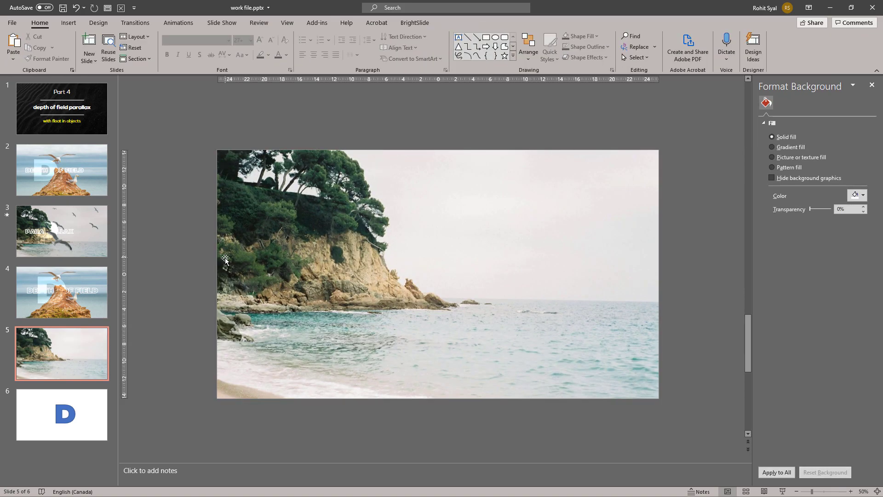
# - Copy the picture-filled D and both outlined text boxes from slide 4 onto the beach photo on slide 5
pyautogui.click(95, 292)
pyautogui.click(176, 204)
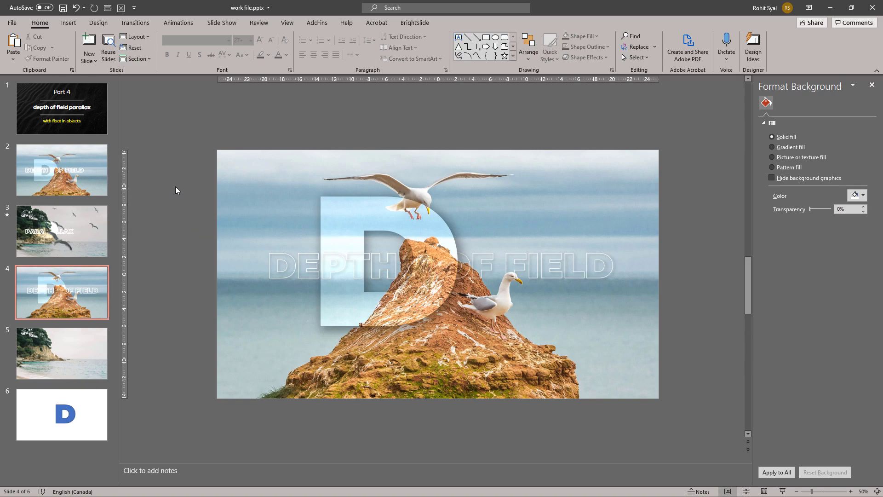
pyautogui.moveTo(192, 179); pyautogui.dragTo(634, 368)
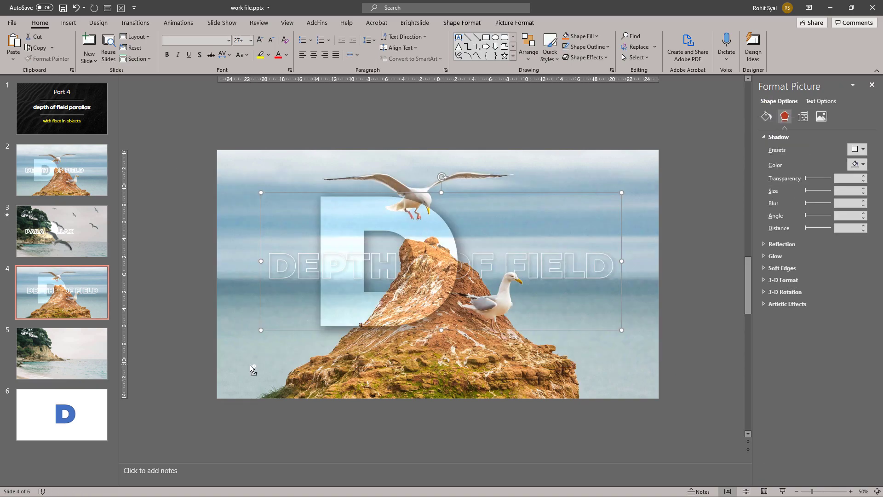
pyautogui.click(53, 352)
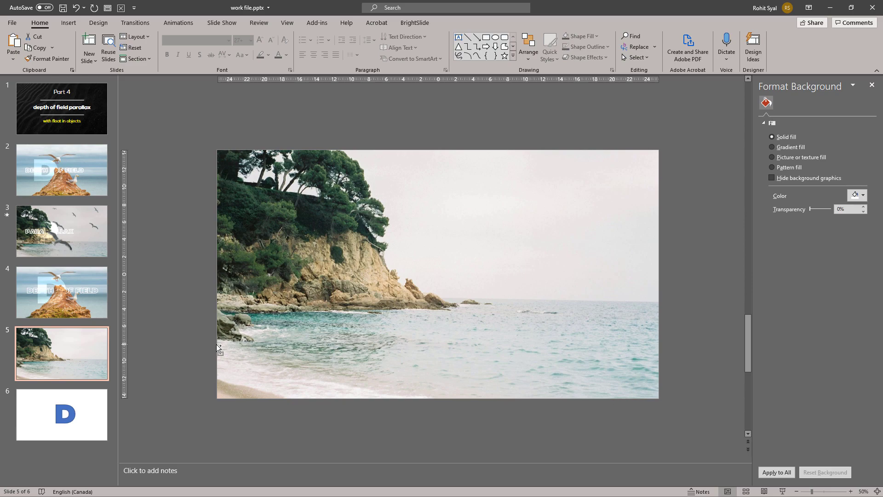
pyautogui.hotkey('ctrl', 'v')
pyautogui.click(164, 296)
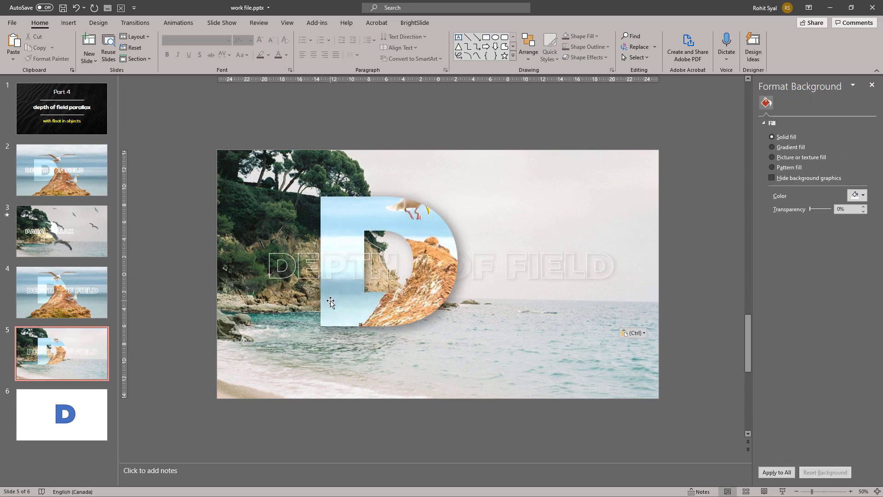
pyautogui.click(348, 309)
pyautogui.click(348, 310)
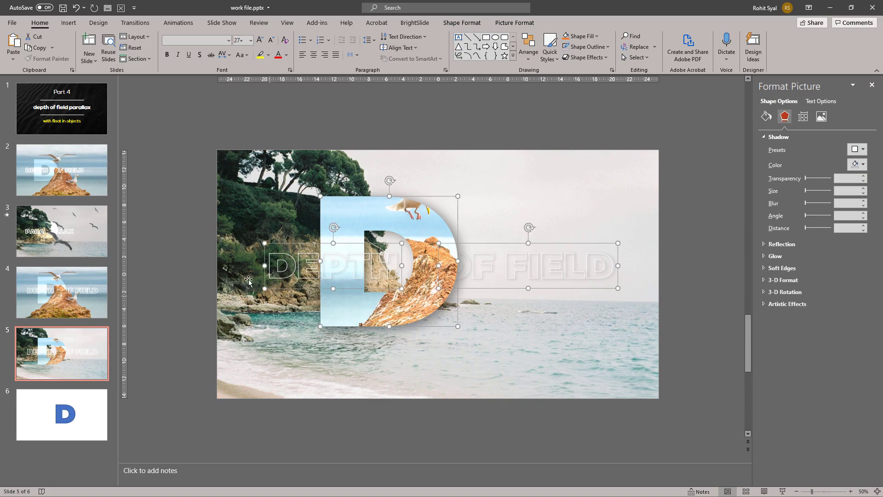
# - Replace the outlined text "DEPTH" with "PARA" and "OF FIELD" with "LLAX" on slide 5
pyautogui.click(189, 244)
pyautogui.click(281, 268)
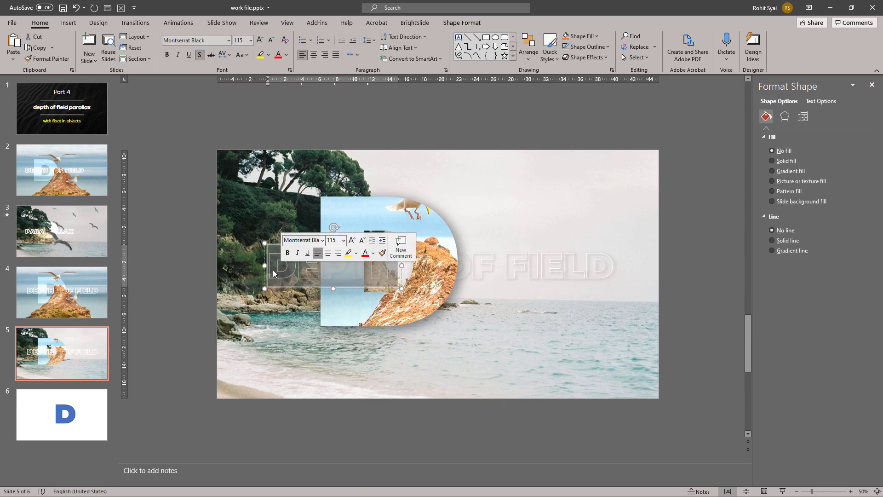
pyautogui.write('PARA')
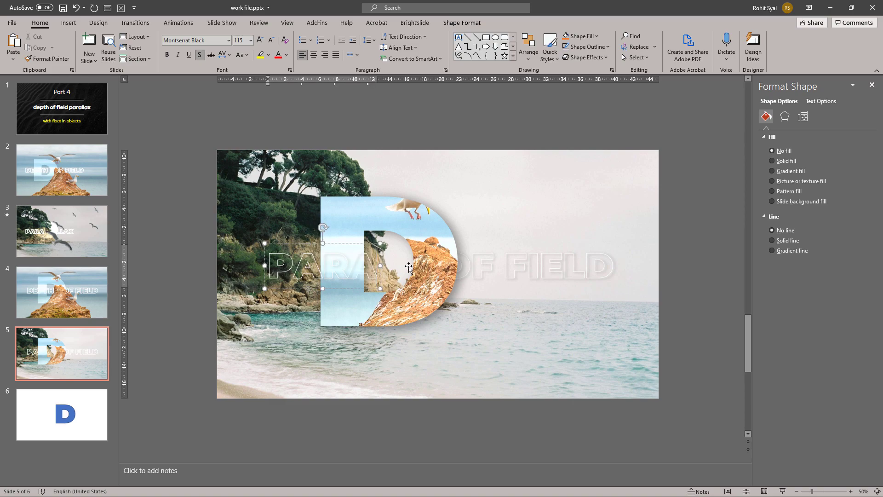
pyautogui.click(499, 266)
pyautogui.tripleClick(499, 266)
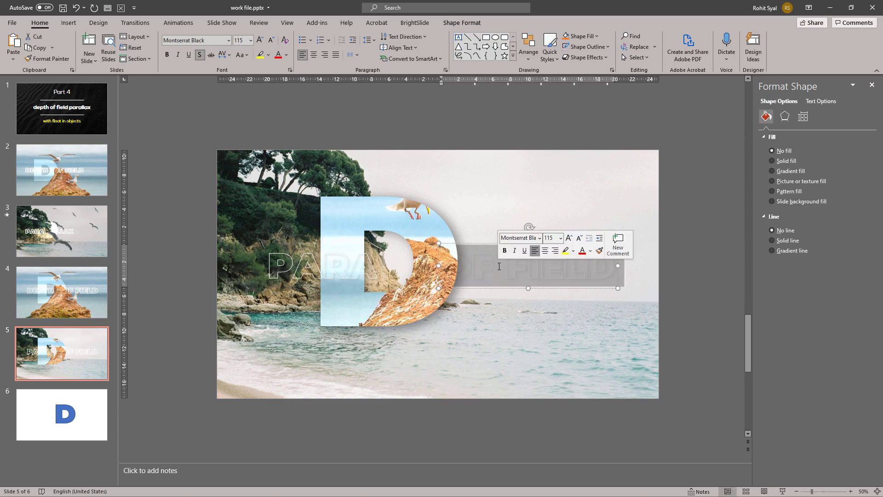
pyautogui.write('LLAX')
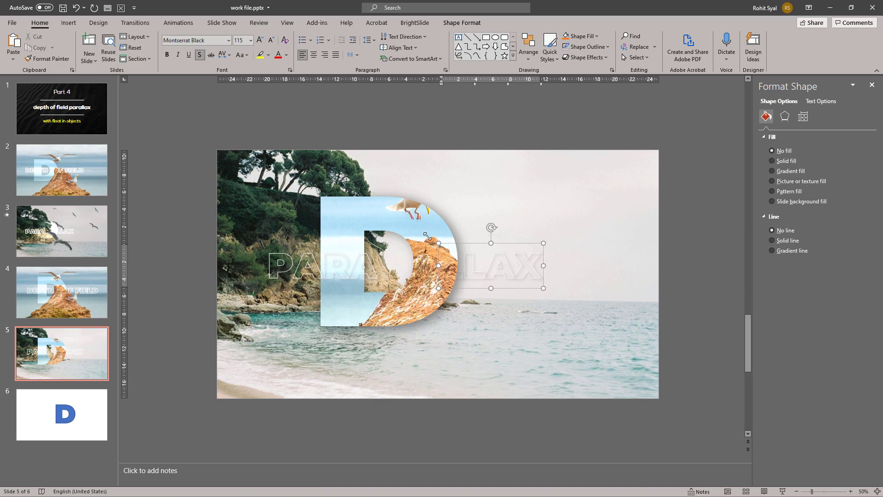
# - Copy the outlined "PARA" text box from slide 5 onto slide 6 with the blue D
pyautogui.click(370, 211)
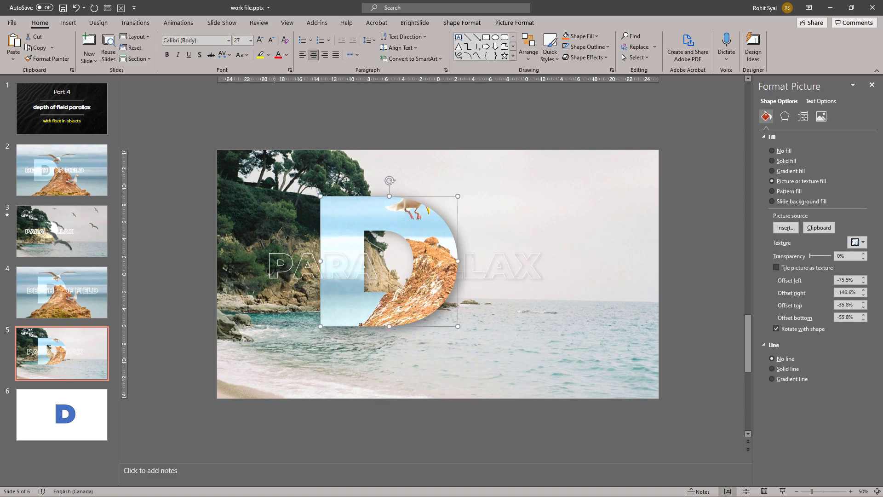
pyautogui.click(275, 266)
pyautogui.click(274, 243)
pyautogui.hotkey('ctrl', 'c')
pyautogui.click(61, 414)
pyautogui.hotkey('ctrl', 'v')
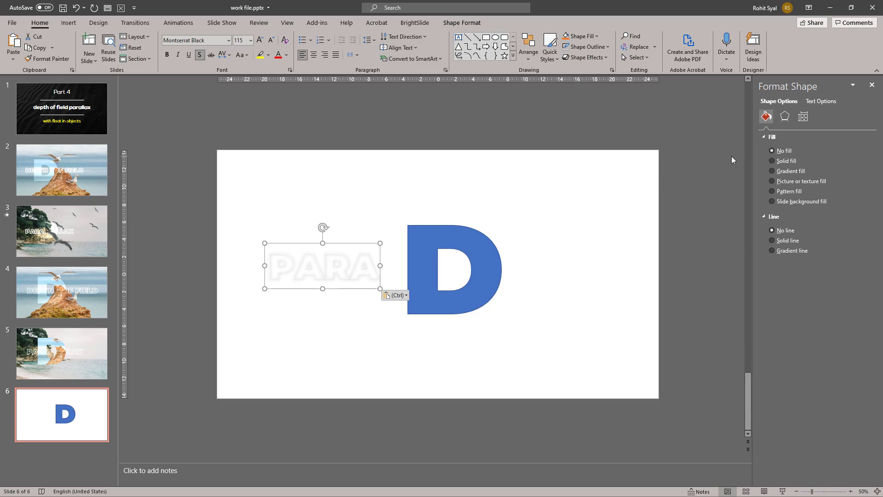
# - Remove the shadow from the "PARA" text on slide 6 and colour the text black
pyautogui.click(825, 102)
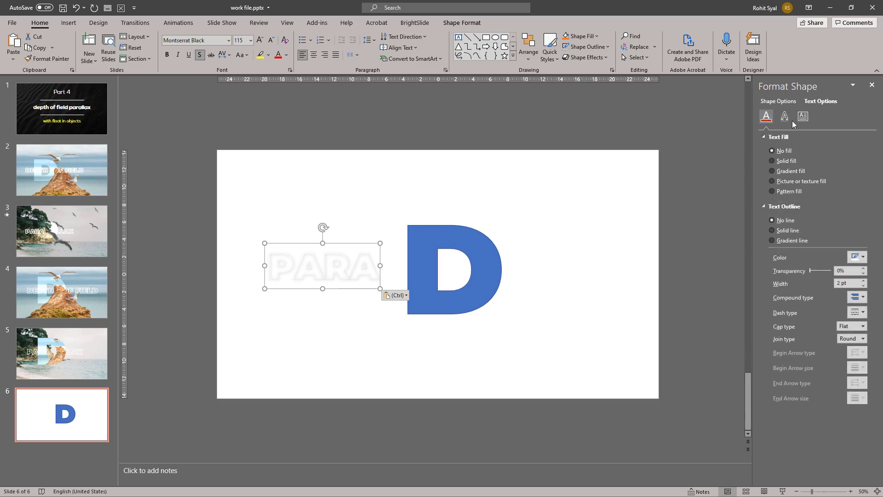
pyautogui.click(778, 161)
pyautogui.click(777, 250)
pyautogui.click(785, 117)
pyautogui.click(857, 150)
pyautogui.click(816, 187)
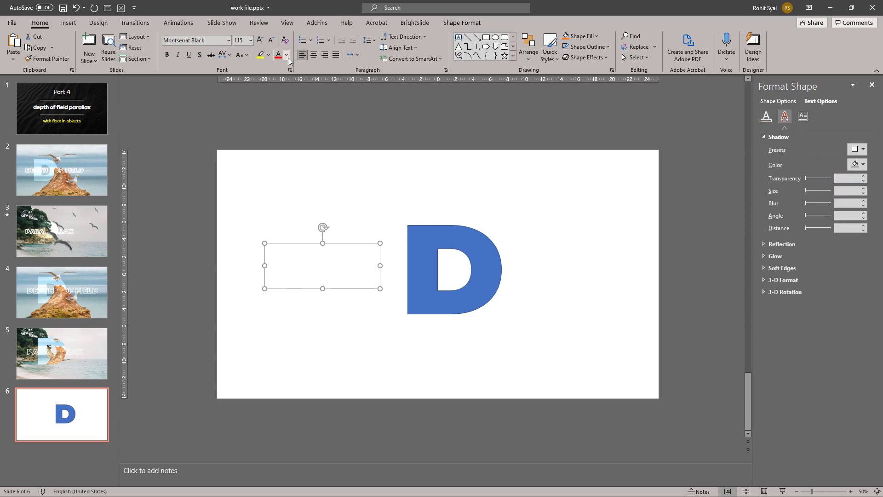
pyautogui.click(288, 57)
pyautogui.click(285, 74)
# - Shorten the "PARA" text to the single letter P and delete the blue D from slide 6
pyautogui.click(298, 272)
pyautogui.hotkey('shift', 'Right')
pyautogui.hotkey('shift', 'Right')
pyautogui.hotkey('shift', 'Right')
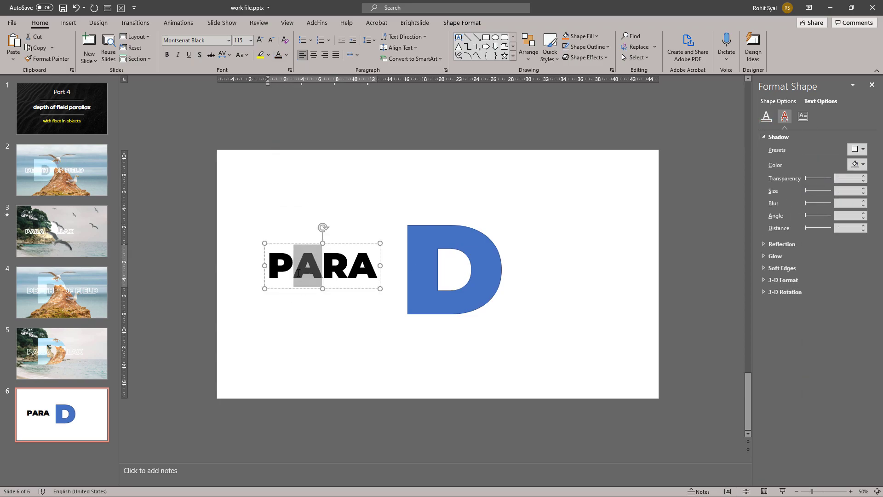
pyautogui.press('Delete')
pyautogui.click(424, 284)
pyautogui.press('Delete')
# - Enlarge the letter P to font size 496 and move its text box near the middle of the slide
pyautogui.click(291, 289)
pyautogui.click(260, 43)
pyautogui.click(261, 43)
pyautogui.click(261, 43)
pyautogui.click(261, 42)
pyautogui.click(261, 43)
pyautogui.tripleClick(261, 43)
pyautogui.moveTo(384, 207); pyautogui.dragTo(471, 124)
# - Draw a rectangle about 26.72 cm high and 17.3 cm wide over the letter P and send it to the back
pyautogui.click(483, 38)
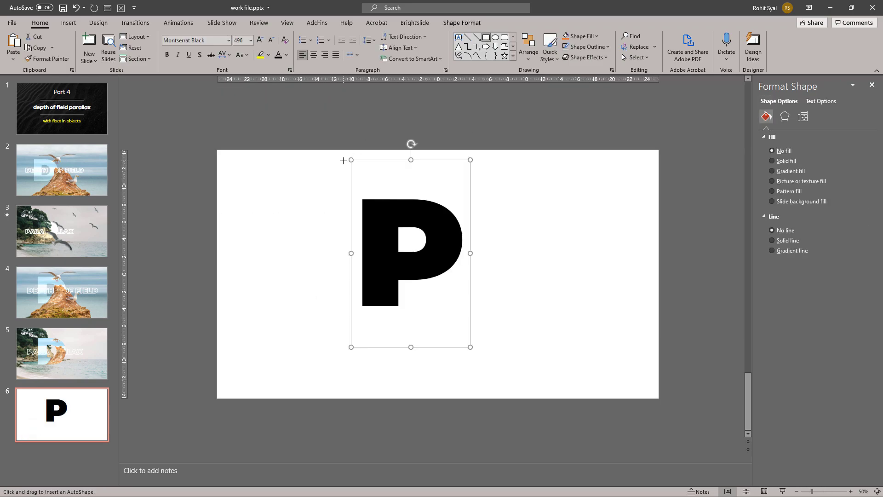
pyautogui.moveTo(351, 161); pyautogui.dragTo(493, 382)
pyautogui.rightClick(405, 244)
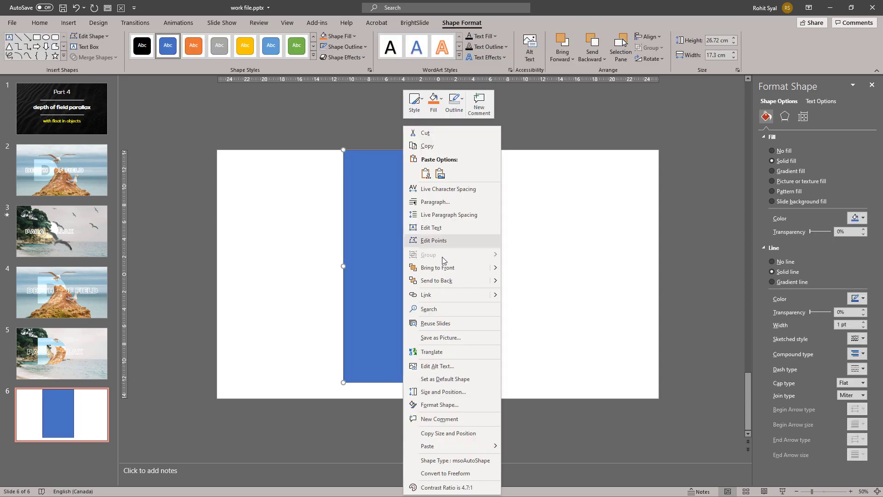
pyautogui.click(442, 280)
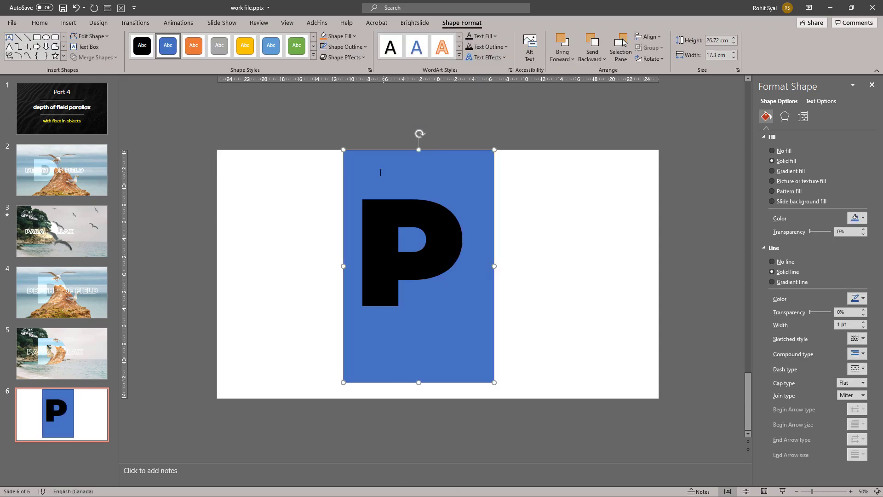
# - Intersect the rectangle with the letter P to turn the letter into a blue shape
pyautogui.keyDown('shift'); pyautogui.click(372, 219); pyautogui.keyUp('shift')
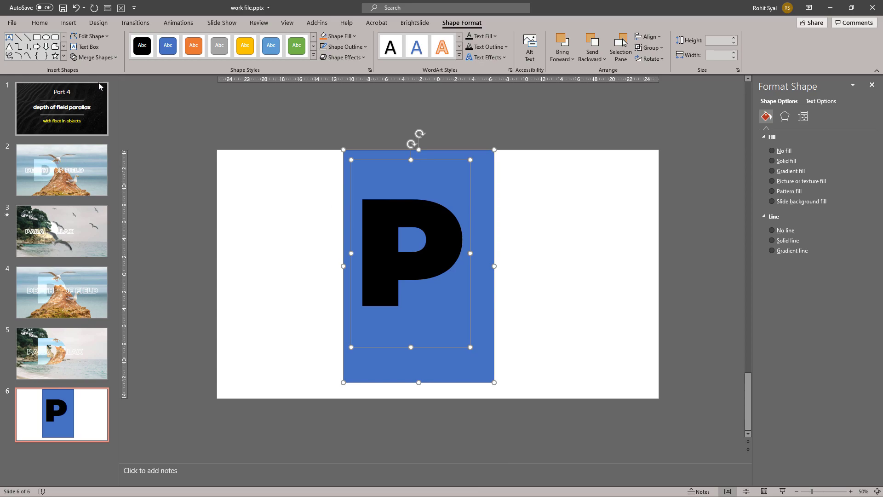
pyautogui.click(94, 57)
pyautogui.click(104, 108)
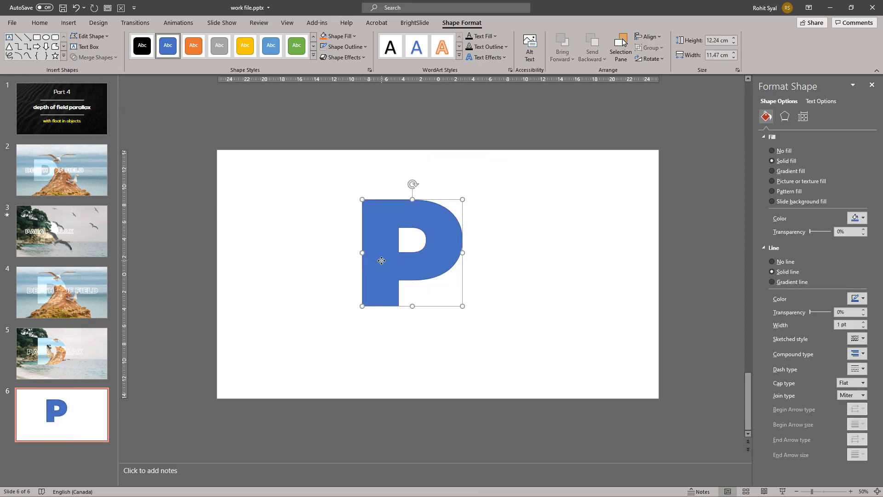
# - Copy the blue P shape from slide 6 onto slide 5
pyautogui.hotkey('ctrl', 'c')
pyautogui.click(78, 356)
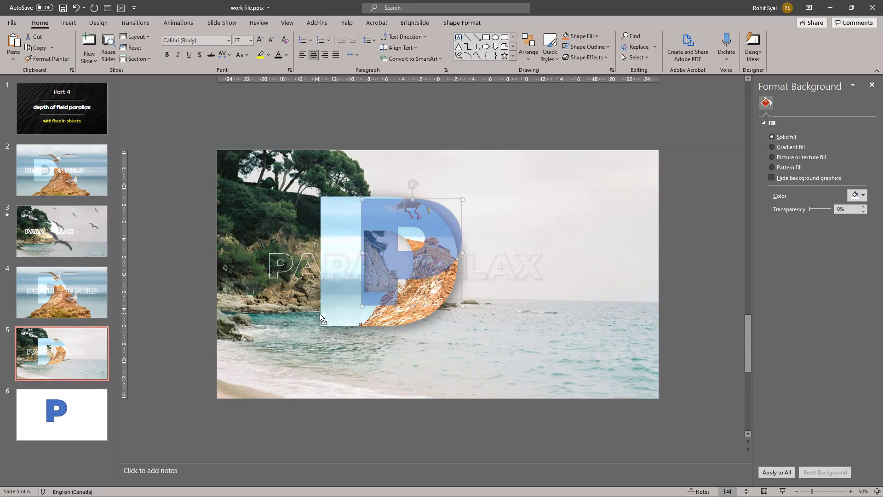
pyautogui.hotkey('ctrl', 'v')
# - Enlarge the blue P to the height of the D, about 14.9 cm, and place it beside the D
pyautogui.moveTo(385, 268); pyautogui.dragTo(373, 265)
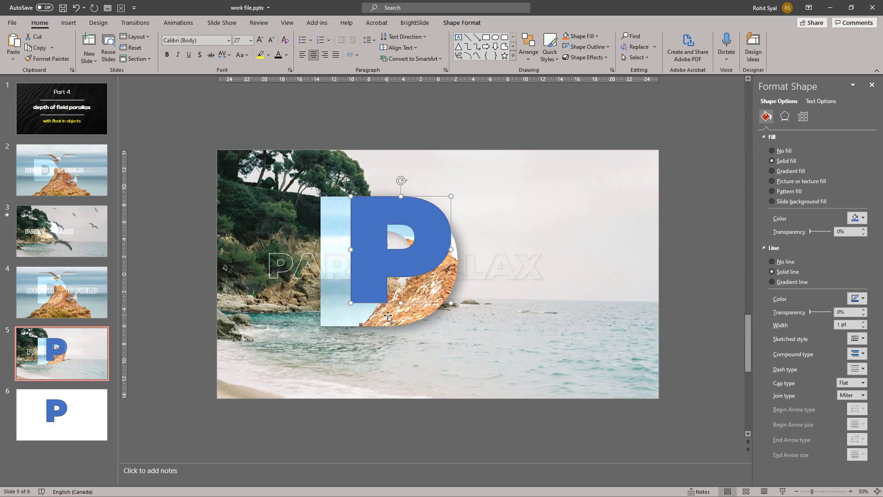
pyautogui.moveTo(451, 302); pyautogui.dragTo(472, 326)
pyautogui.moveTo(371, 286); pyautogui.dragTo(493, 318)
# - Apply the formatting of the picture-filled D to the blue P with Format Painter
pyautogui.click(351, 305)
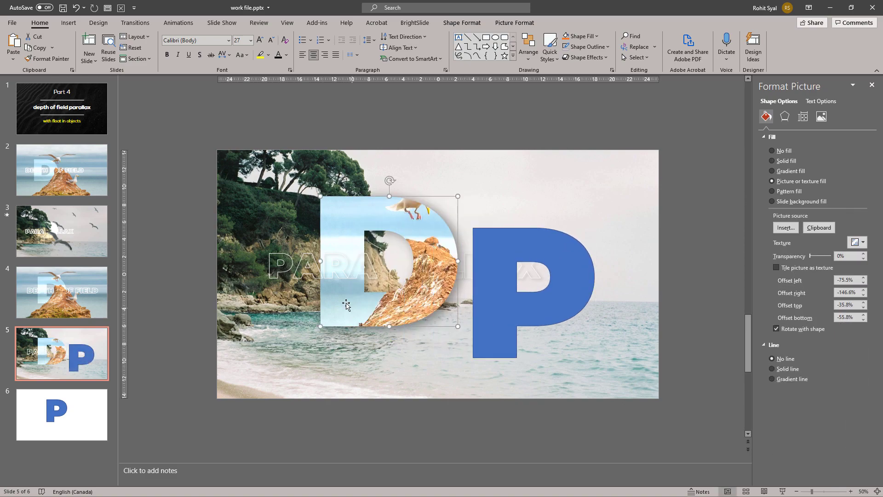
pyautogui.click(53, 64)
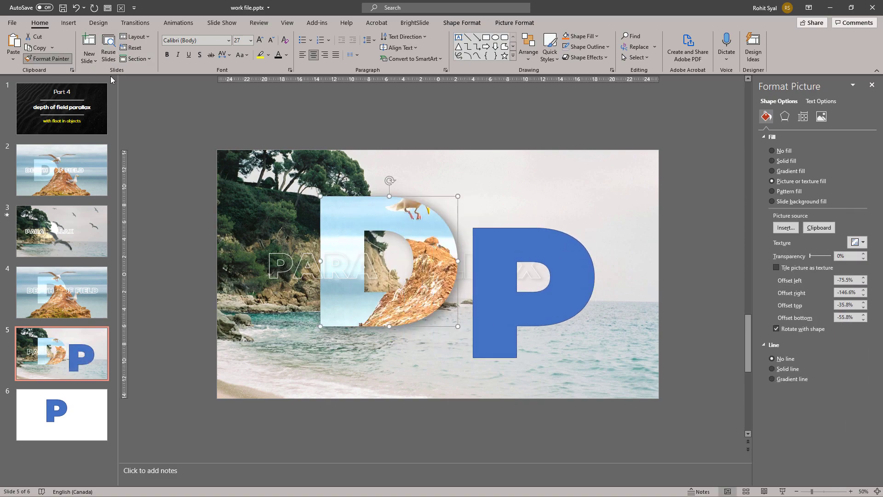
pyautogui.click(478, 240)
# - Delete the D and move the picture-filled P between the "PARA" and "LLAX" texts
pyautogui.click(350, 223)
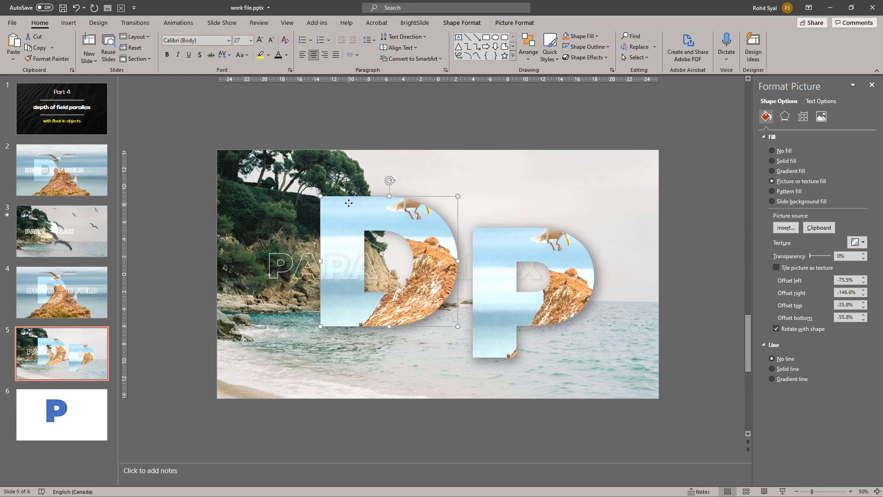
pyautogui.press('Delete')
pyautogui.moveTo(491, 277); pyautogui.dragTo(377, 278)
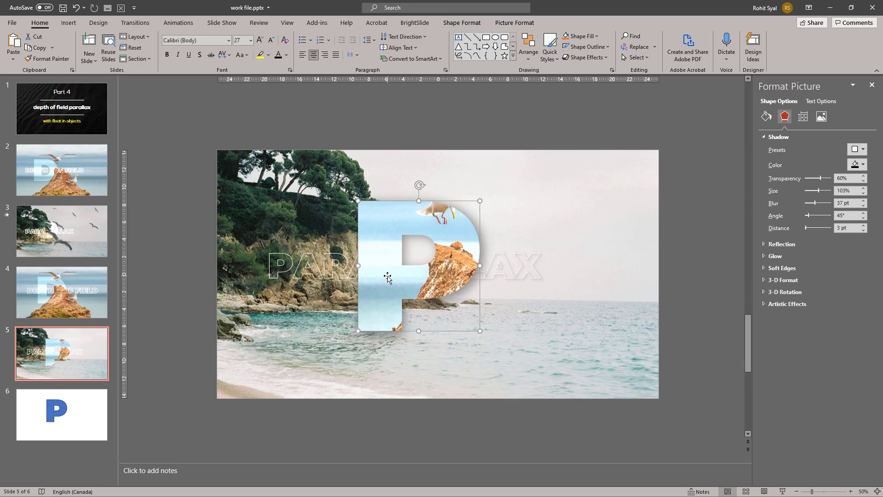
# - Copy the beach background photo and use it from the clipboard as the picture fill of the P
pyautogui.rightClick(566, 170)
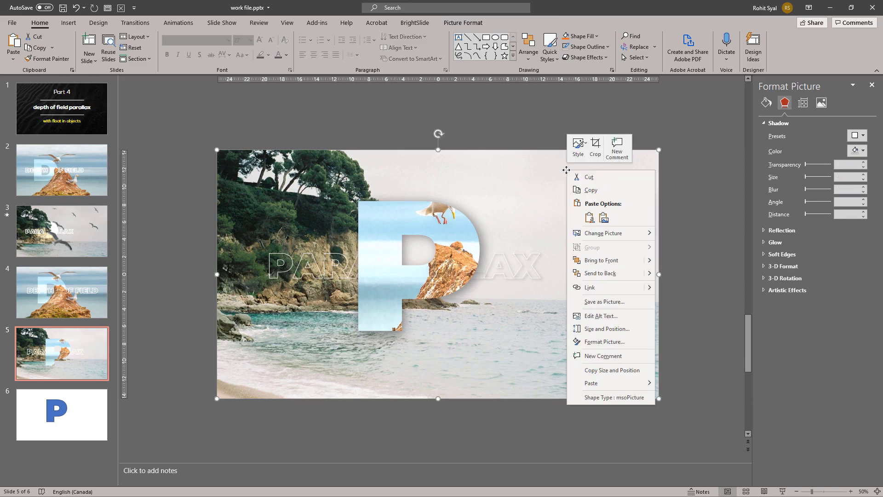
pyautogui.click(533, 175)
pyautogui.rightClick(541, 169)
pyautogui.press('Escape')
pyautogui.click(430, 210)
pyautogui.click(766, 117)
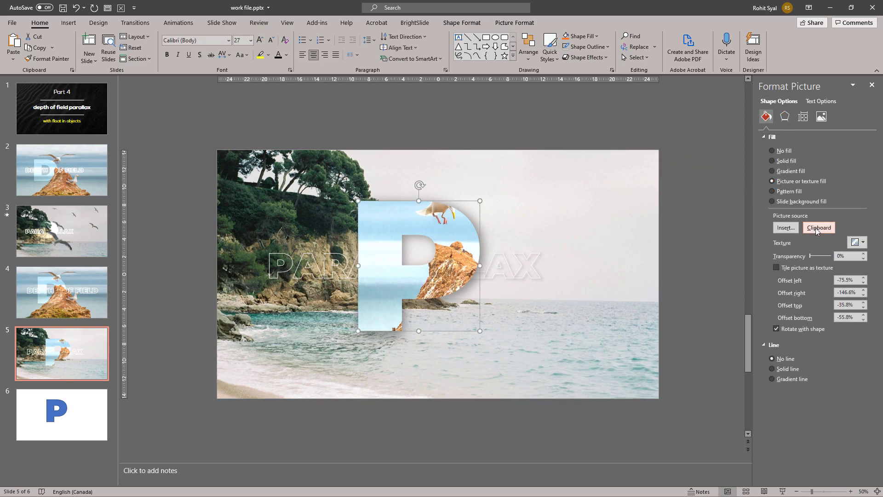
pyautogui.click(816, 228)
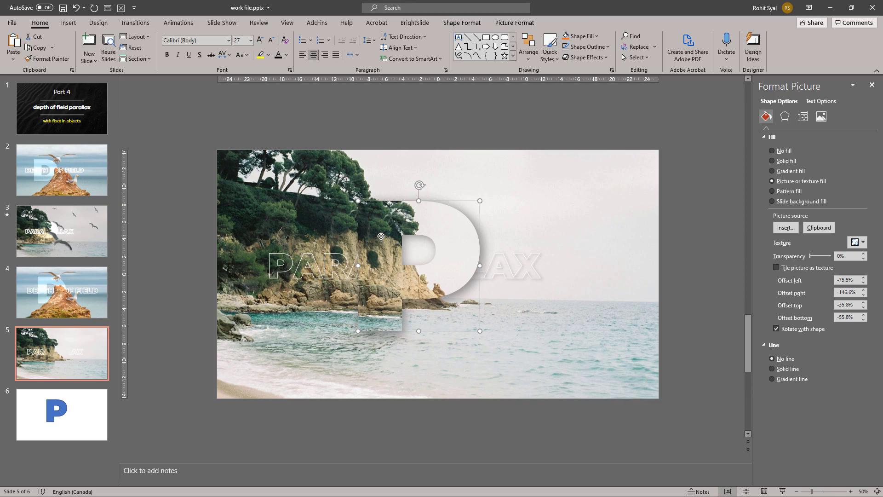
# - Brighten the picture-filled P with the Brightness +20%, Contrast 0% (Normal) picture correction
pyautogui.click(515, 22)
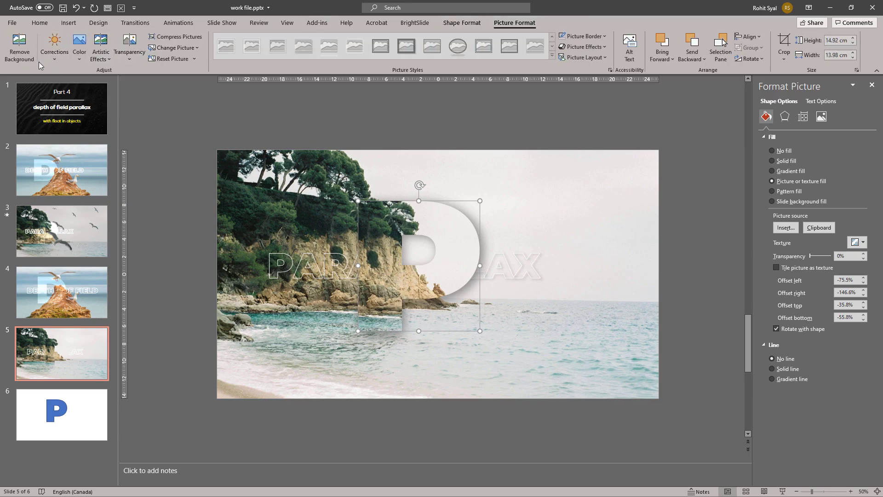
pyautogui.click(53, 61)
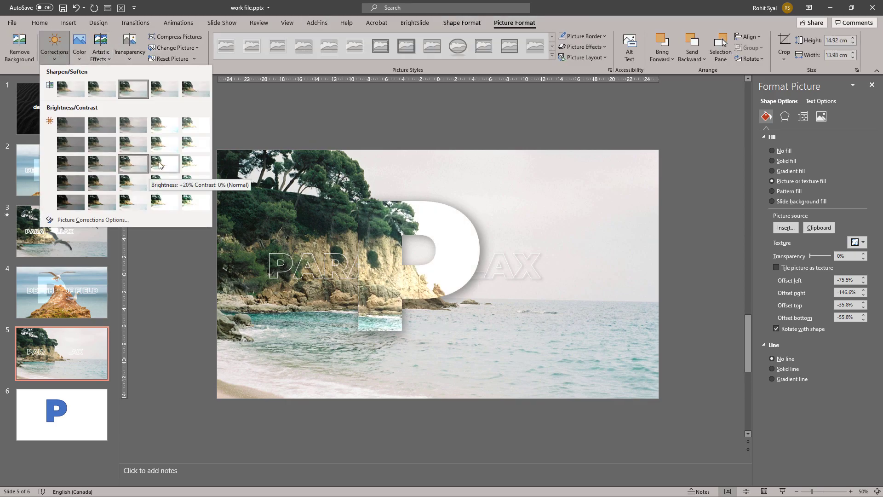
pyautogui.click(159, 165)
pyautogui.click(164, 222)
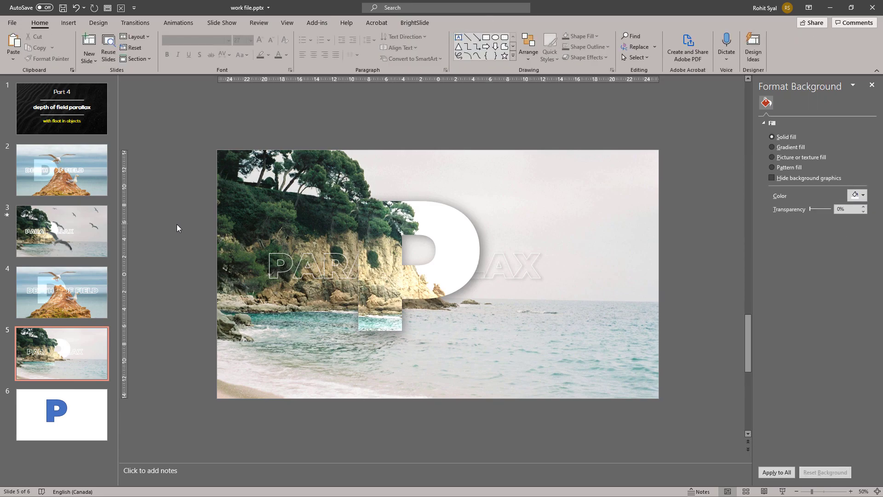
# - Bring the outlined "PARA" text to the front so it lies over the P
pyautogui.click(333, 275)
pyautogui.rightClick(324, 291)
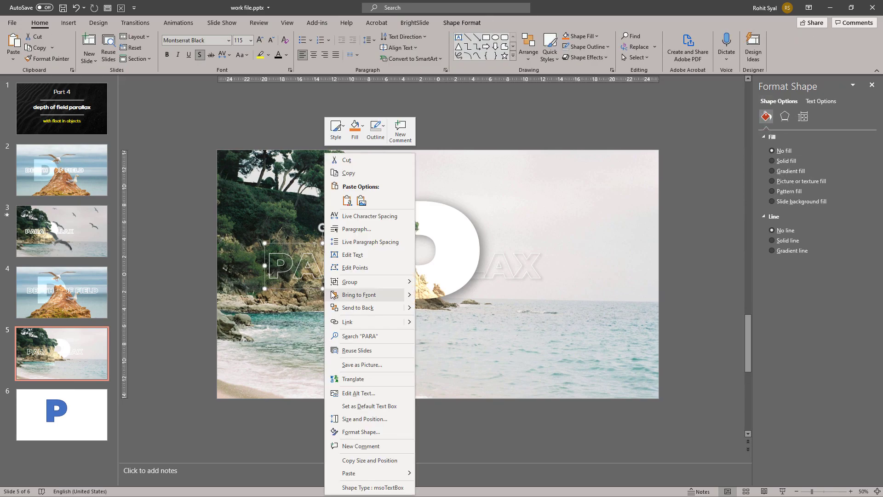
pyautogui.click(353, 297)
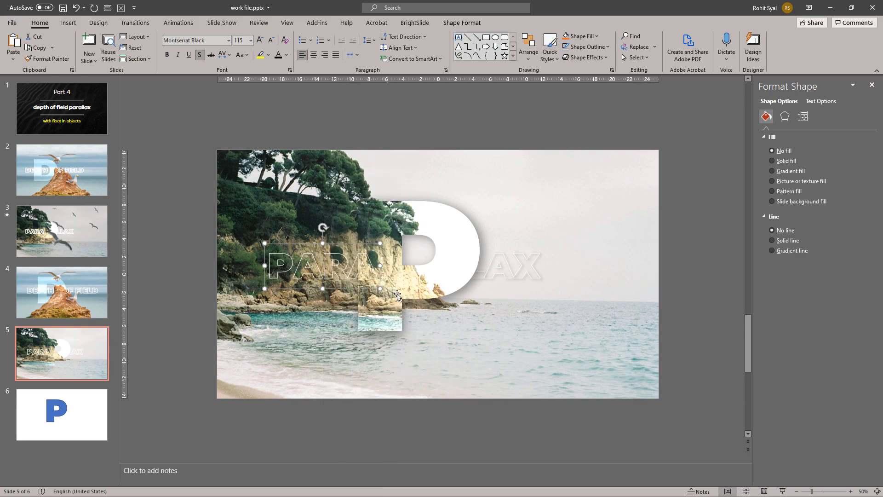
# - Shift the "LLAX" text to the right of the P's bowl and move the "PARA" text slightly to the right
pyautogui.click(489, 281)
pyautogui.click(486, 289)
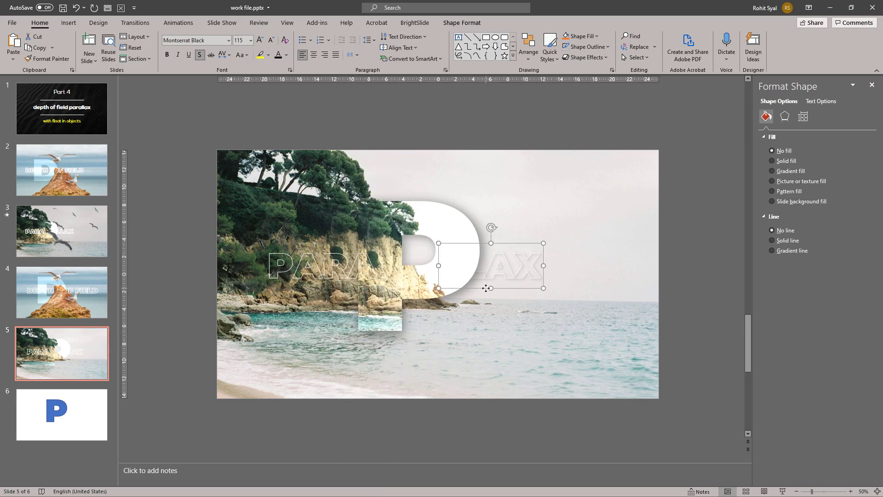
pyautogui.hotkey('ctrl', 'Right')
pyautogui.hotkey('ctrl', 'Right')
pyautogui.hotkey('ctrl', 'Right')
pyautogui.hotkey('ctrl', 'Right')
pyautogui.hotkey('ctrl', 'Right')
pyautogui.hotkey('ctrl', 'Right')
pyautogui.hotkey('ctrl', 'Right')
pyautogui.hotkey('ctrl', 'Right')
pyautogui.hotkey('ctrl', 'Right')
pyautogui.hotkey('ctrl', 'Right')
pyautogui.hotkey('ctrl', 'Right')
pyautogui.hotkey('ctrl', 'Right')
pyautogui.hotkey('ctrl', 'Right')
pyautogui.hotkey('ctrl', 'Right')
pyautogui.hotkey('ctrl', 'Right')
pyautogui.hotkey('ctrl', 'Right')
pyautogui.hotkey('ctrl', 'Right')
pyautogui.hotkey('ctrl', 'Right')
pyautogui.hotkey('ctrl', 'Right')
pyautogui.hotkey('ctrl', 'Right')
pyautogui.hotkey('ctrl', 'Right')
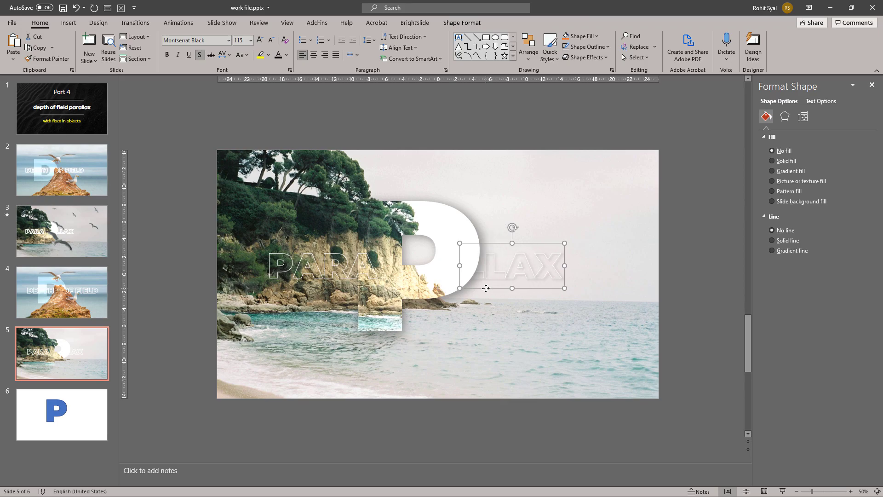
pyautogui.moveTo(361, 278); pyautogui.dragTo(374, 277)
pyautogui.click(208, 269)
pyautogui.click(71, 296)
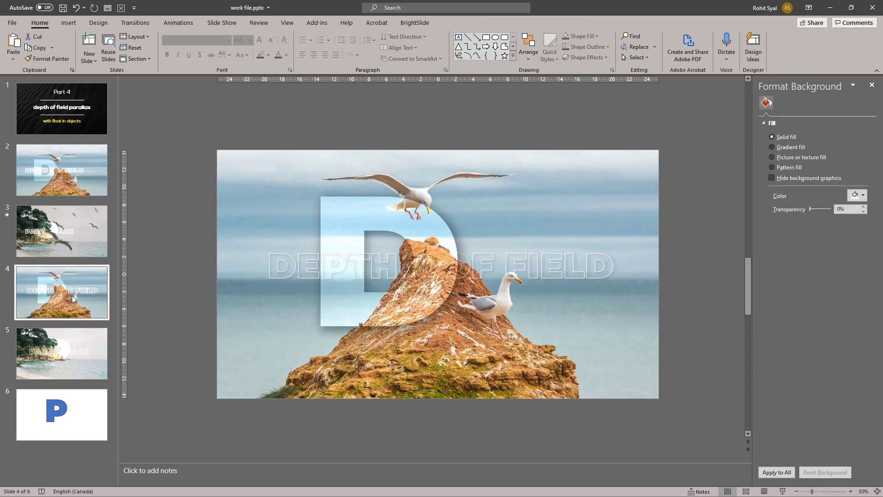
pyautogui.press('Down')
pyautogui.click(62, 291)
pyautogui.click(73, 351)
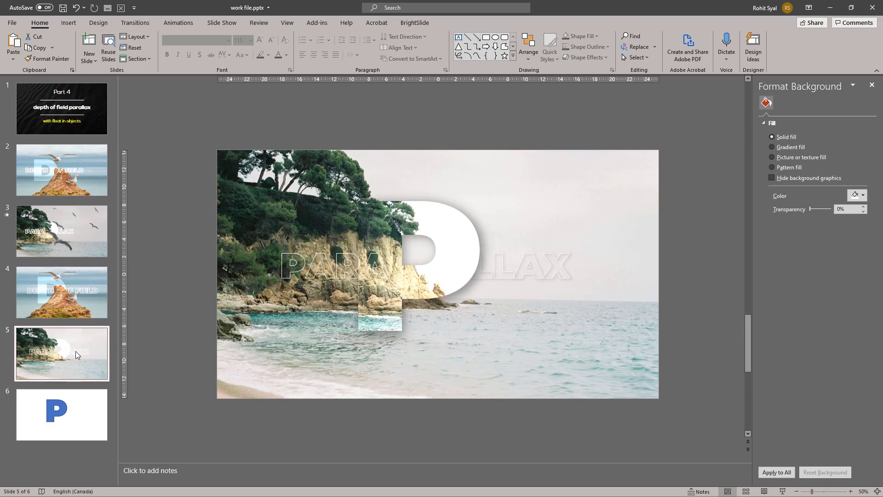
# - Group the "PARA" text, the P and the "LLAX" text on slide 5
pyautogui.moveTo(184, 170); pyautogui.dragTo(713, 368)
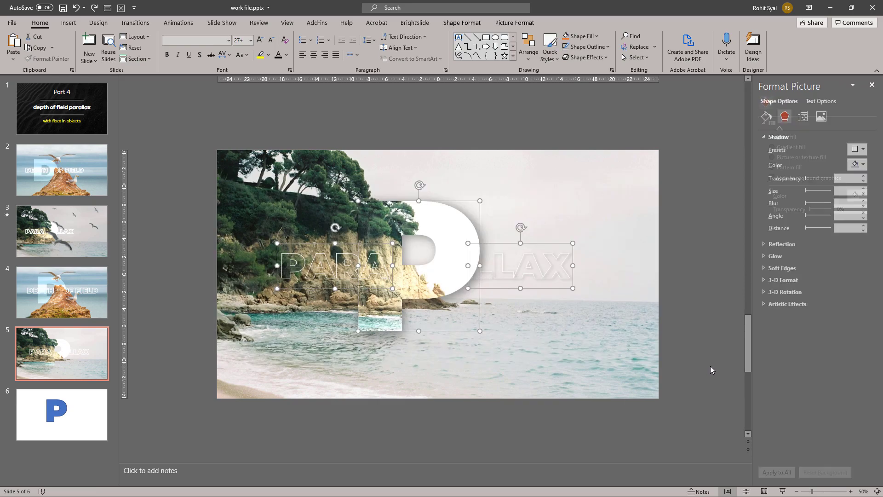
pyautogui.hotkey('ctrl', 'g')
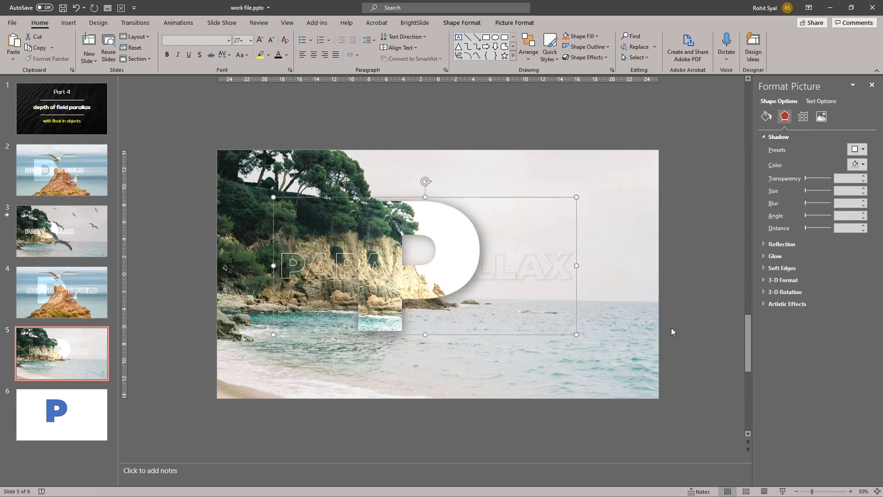
pyautogui.click(671, 327)
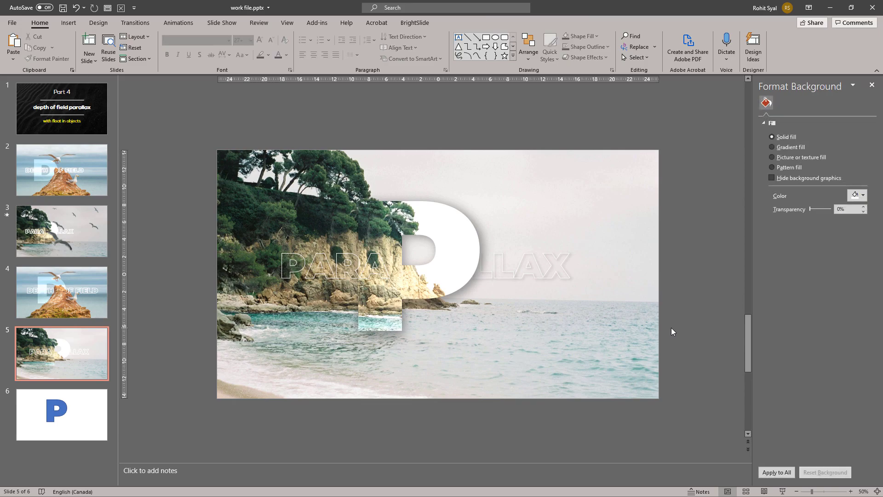
# - Switch to File Explorer and copy birds 2.png from the images folder
pyautogui.hotkey('alt', 'Tab')
pyautogui.hotkey('alt', 'Tab')
pyautogui.hotkey('alt', 'Tab')
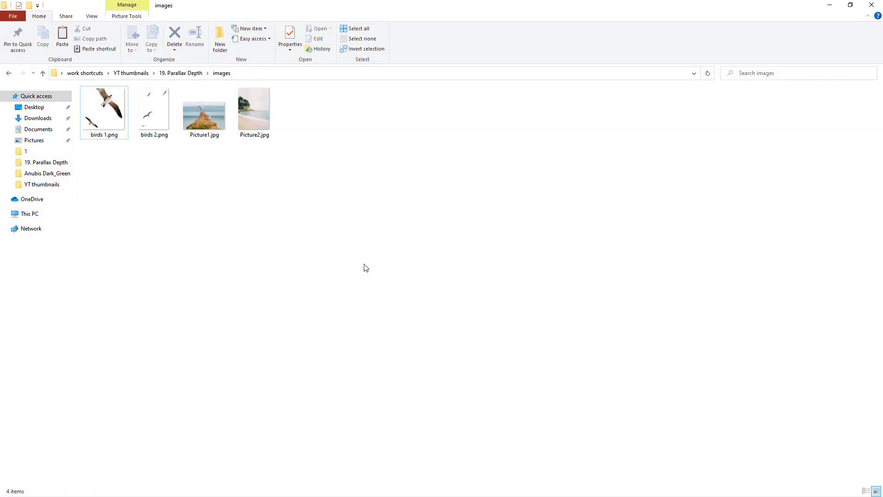
pyautogui.click(155, 120)
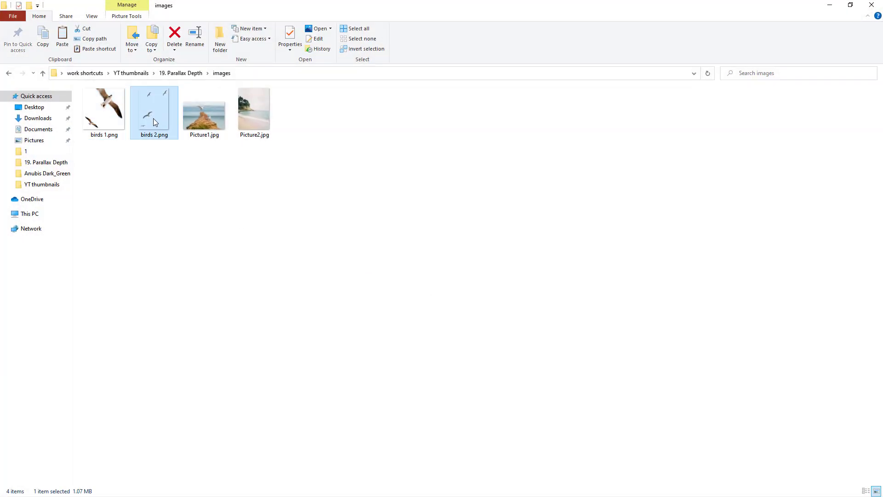
pyautogui.click(829, 9)
# - Return to PowerPoint and replace the blue P on slide 6 with the copied birds picture
pyautogui.scroll(-1, 228, 232)
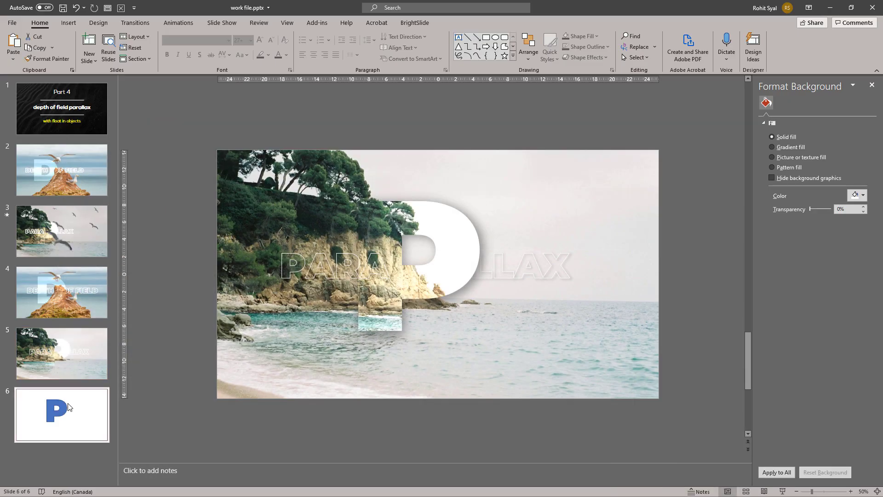
pyautogui.click(375, 252)
pyautogui.press('Delete')
pyautogui.hotkey('ctrl', 'v')
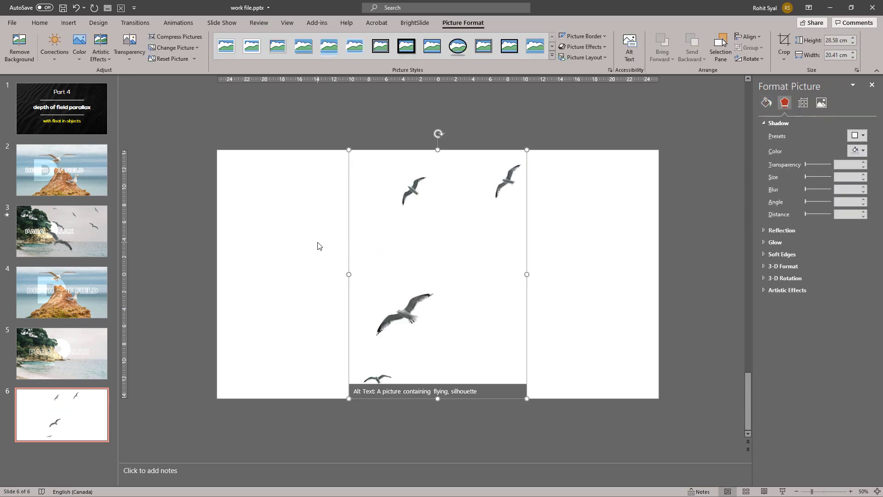
# - Move the birds picture toward the left side of slide 6 and flip it horizontally
pyautogui.click(317, 246)
pyautogui.click(399, 316)
pyautogui.moveTo(399, 316); pyautogui.dragTo(310, 316)
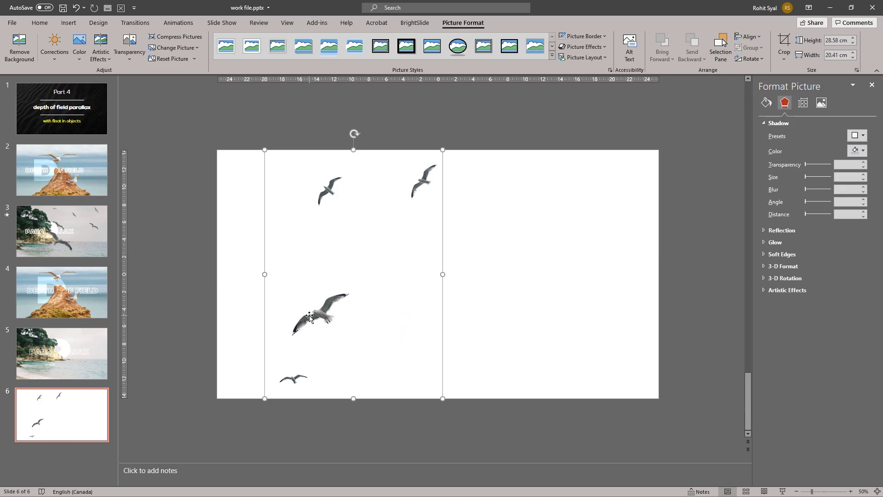
pyautogui.click(784, 41)
pyautogui.click(784, 42)
pyautogui.click(749, 59)
pyautogui.click(772, 109)
# - Crop the flipped birds picture tightly around the largest bird
pyautogui.click(784, 42)
pyautogui.moveTo(353, 151); pyautogui.dragTo(353, 291)
pyautogui.moveTo(353, 397); pyautogui.dragTo(354, 339)
pyautogui.moveTo(266, 315); pyautogui.dragTo(353, 316)
pyautogui.moveTo(442, 315); pyautogui.dragTo(503, 297)
# - Paste another copy of the birds picture and crop it to the small bird at the bottom
pyautogui.click(460, 308)
pyautogui.hotkey('ctrl', 'v')
pyautogui.doubleClick(503, 296)
pyautogui.click(784, 42)
pyautogui.moveTo(475, 144); pyautogui.dragTo(483, 359)
pyautogui.moveTo(388, 378); pyautogui.dragTo(514, 377)
pyautogui.moveTo(539, 395); pyautogui.dragTo(552, 385)
pyautogui.click(583, 360)
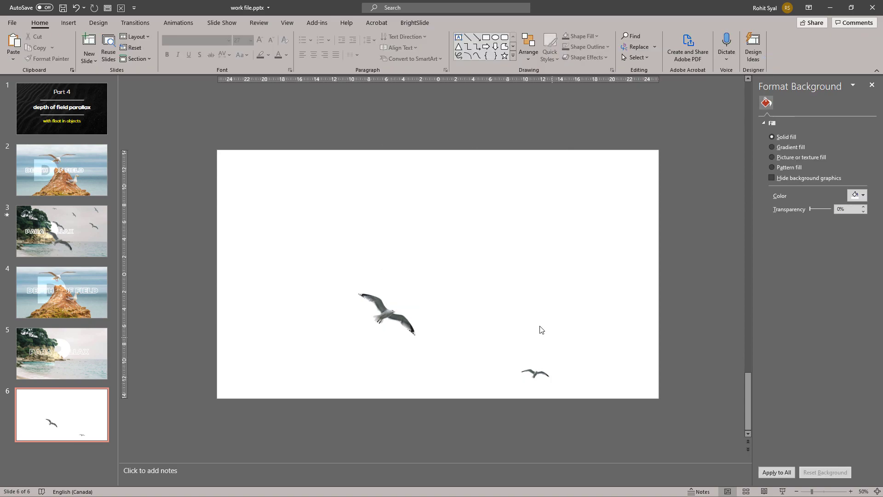
# - Paste a further copy of the birds picture and crop it to the upper right bird
pyautogui.hotkey('ctrl', 'v')
pyautogui.click(784, 42)
pyautogui.moveTo(354, 397); pyautogui.dragTo(382, 213)
pyautogui.moveTo(266, 182); pyautogui.dragTo(355, 181)
pyautogui.moveTo(442, 182); pyautogui.dragTo(406, 182)
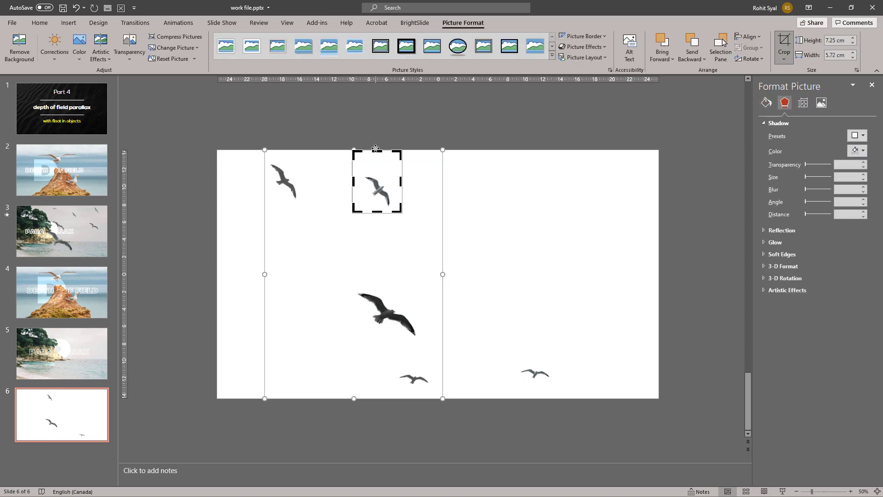
# - Paste one more copy of the birds picture and crop it to the upper left bird
pyautogui.click(424, 226)
pyautogui.hotkey('ctrl', 'v')
pyautogui.press('Escape')
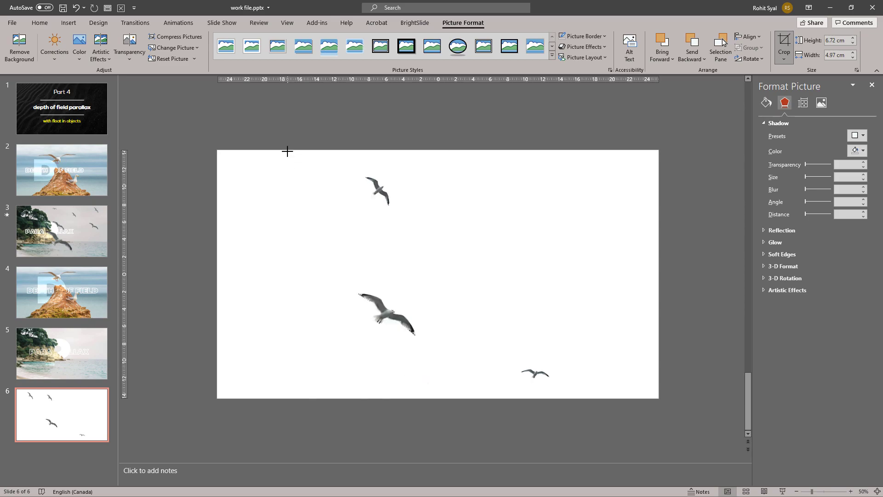
pyautogui.click(554, 230)
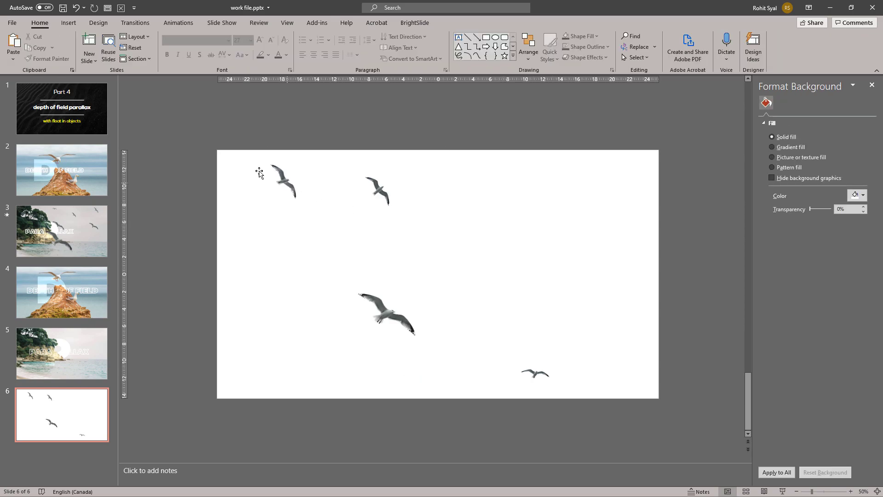
# - Copy the four cropped birds to slide 5 and shift them right so the upper two fly in the open sky
pyautogui.moveTo(231, 120); pyautogui.dragTo(670, 441)
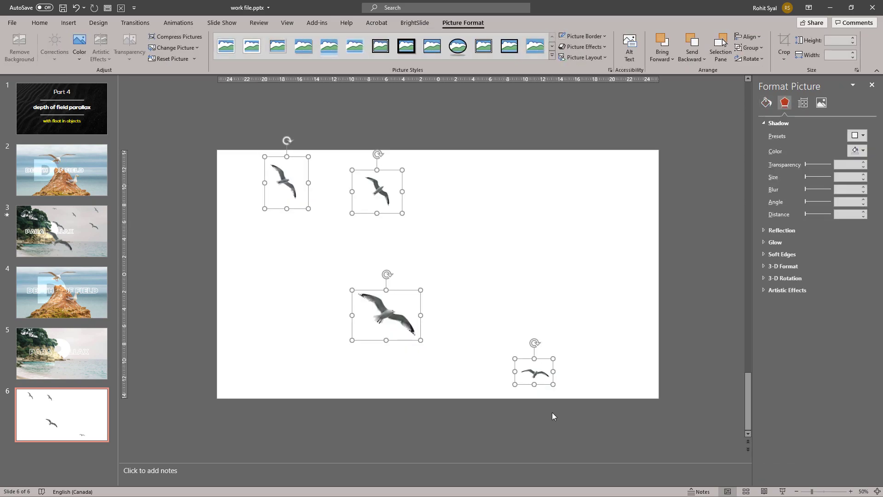
pyautogui.click(79, 357)
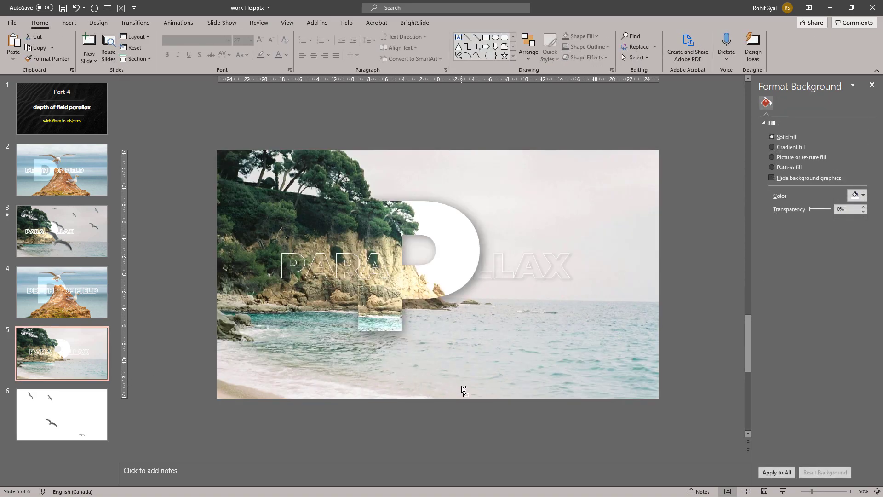
pyautogui.hotkey('ctrl', 'v')
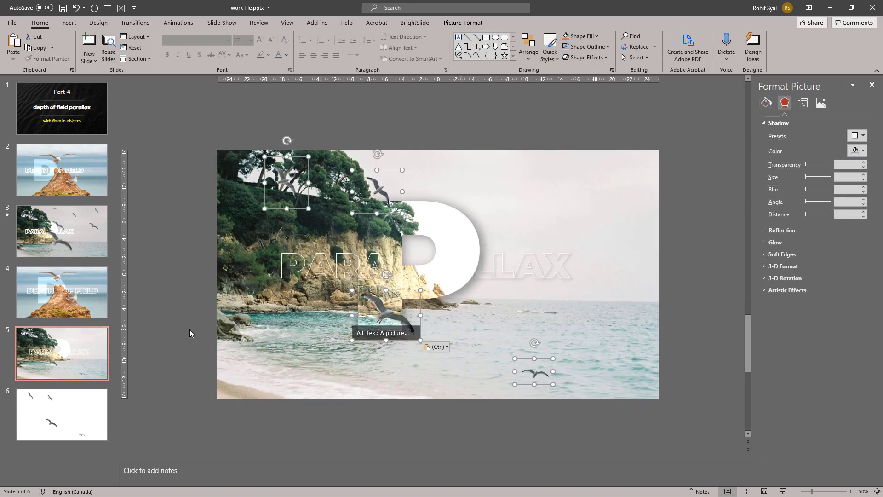
pyautogui.moveTo(389, 318); pyautogui.dragTo(443, 311)
pyautogui.click(540, 320)
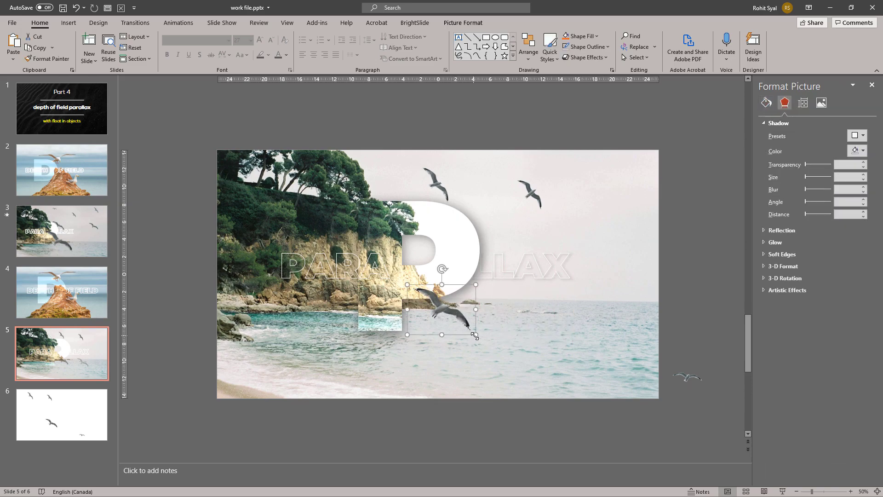
# - Enlarge the bird below the P to about 13.1 by 17.95 cm and apply the Blur artistic effect
pyautogui.moveTo(475, 336); pyautogui.dragTo(558, 397)
pyautogui.moveTo(480, 342); pyautogui.dragTo(470, 333)
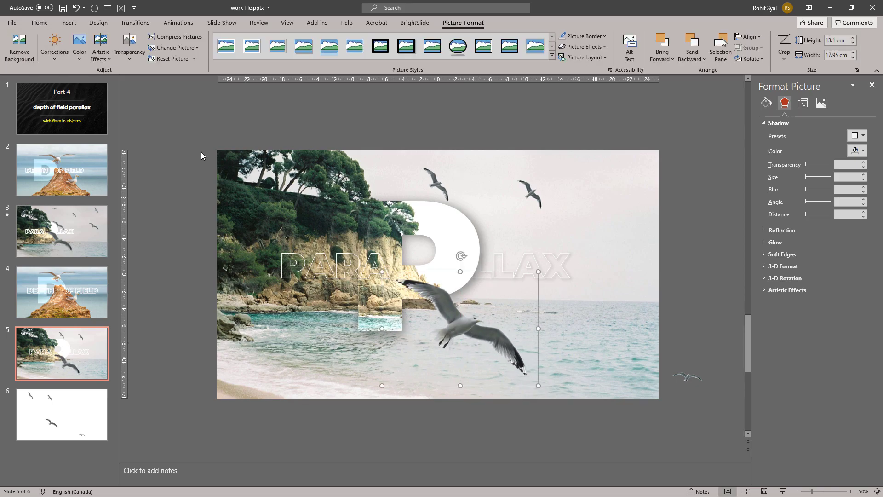
pyautogui.click(101, 49)
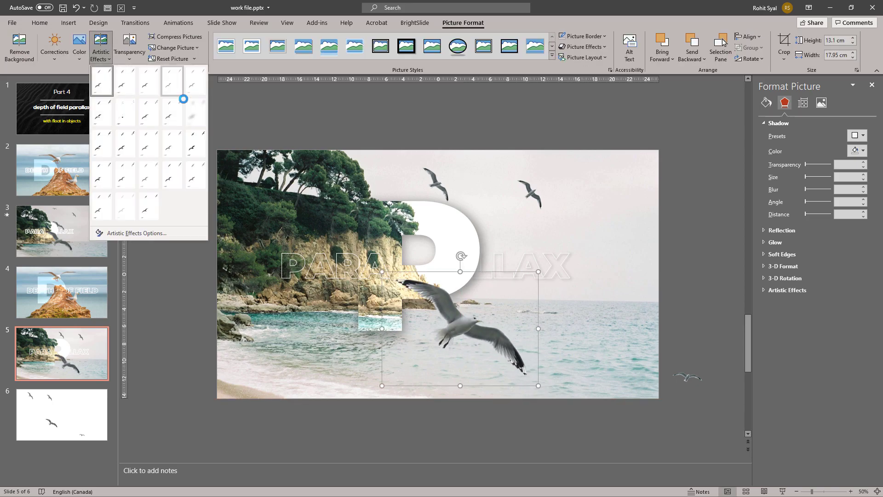
pyautogui.click(191, 115)
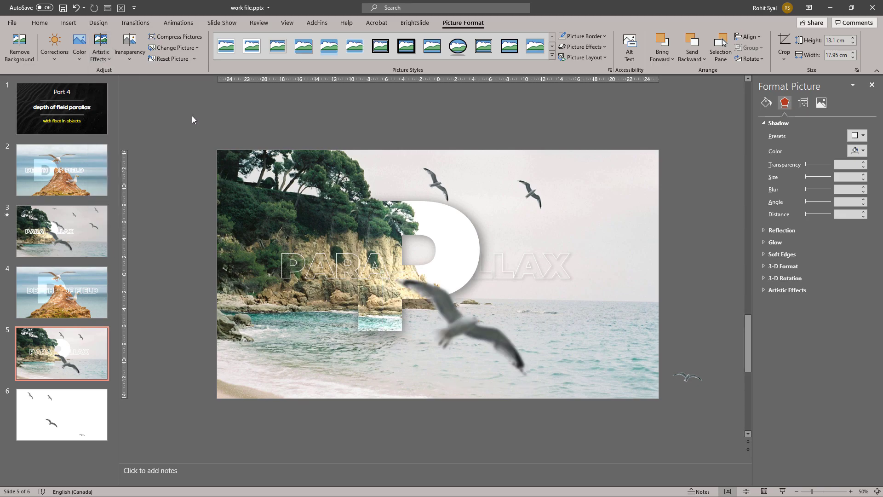
# - Enlarge the bird above the P, place it over the P's top edge and send it behind the P together with the background
pyautogui.click(181, 185)
pyautogui.moveTo(437, 187); pyautogui.dragTo(468, 197)
pyautogui.press('Escape')
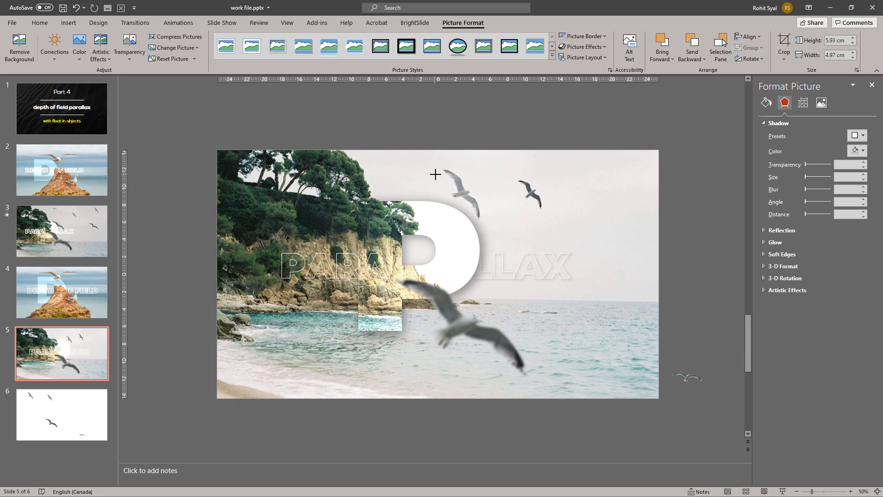
pyautogui.moveTo(460, 190); pyautogui.dragTo(444, 200)
pyautogui.keyDown('shift'); pyautogui.click(599, 207); pyautogui.keyUp('shift')
pyautogui.rightClick(597, 207)
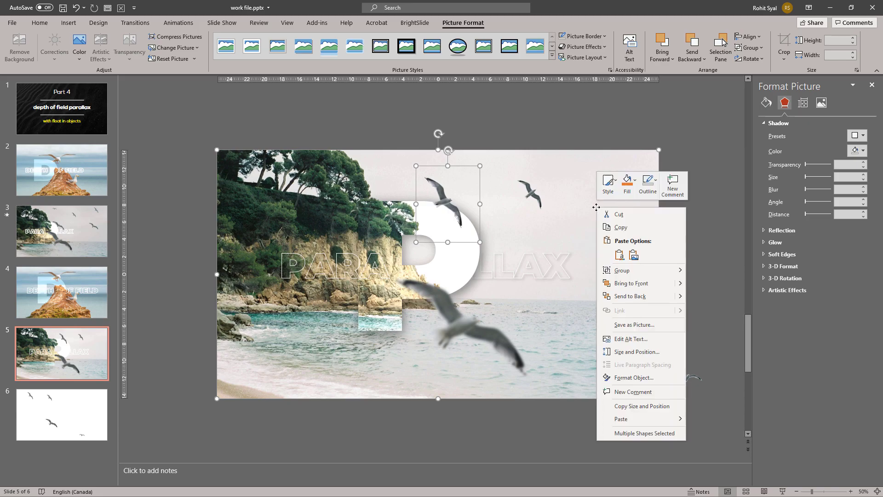
pyautogui.click(644, 297)
pyautogui.click(699, 258)
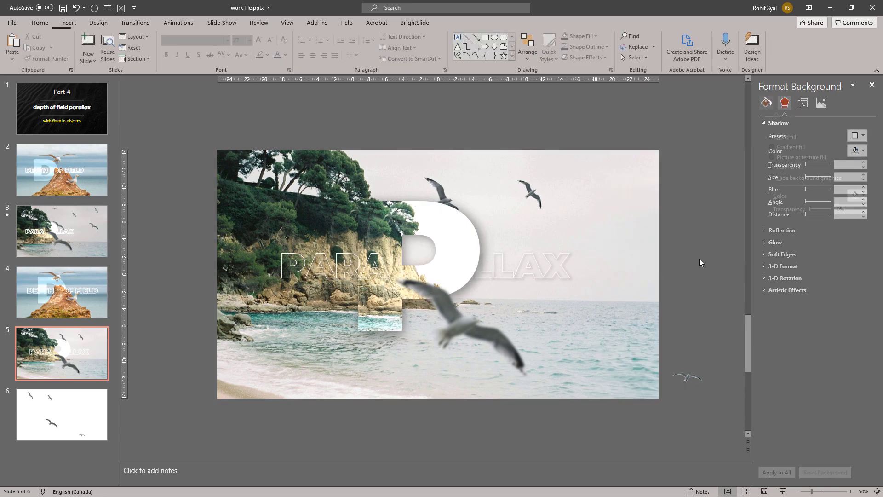
# - Nudge the upper right bird slightly up and move the small bird from off the slide into the sky at the right
pyautogui.click(528, 187)
pyautogui.moveTo(529, 188); pyautogui.dragTo(526, 179)
pyautogui.moveTo(689, 380); pyautogui.dragTo(628, 204)
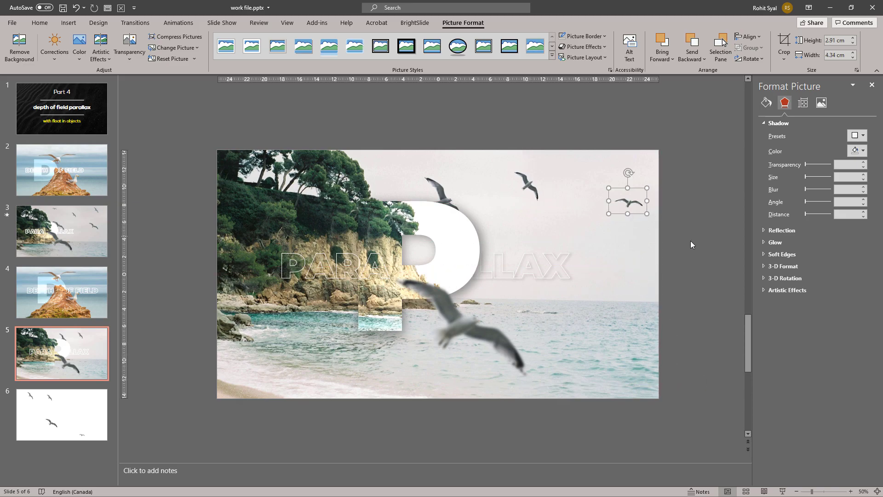
# - Duplicate the upper right bird, place the copy above the horizon at the right, and move the small bird higher and tilt it
pyautogui.click(529, 186)
pyautogui.hotkey('ctrl', 'c')
pyautogui.hotkey('ctrl', 'v')
pyautogui.moveTo(529, 186); pyautogui.dragTo(616, 241)
pyautogui.moveTo(628, 201); pyautogui.dragTo(611, 180)
pyautogui.click(687, 189)
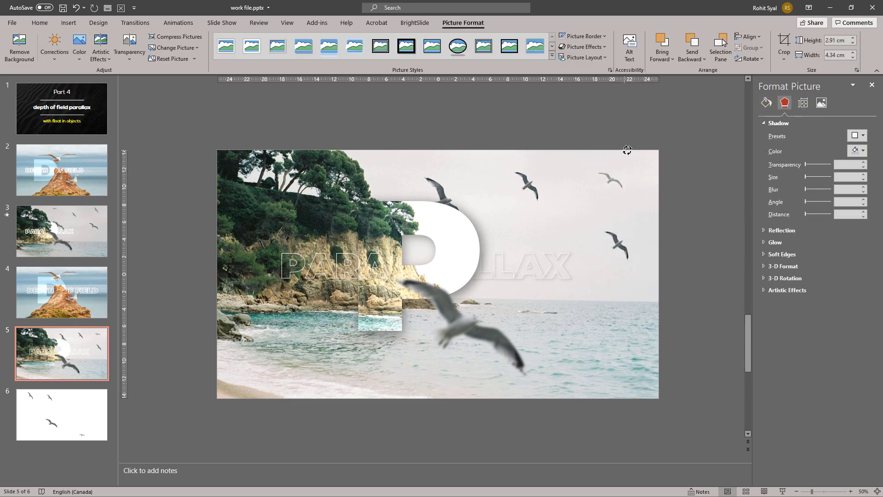
# - Preview the finished "PARALLAX" slide as a full-screen slide show and return to editing
pyautogui.click(780, 491)
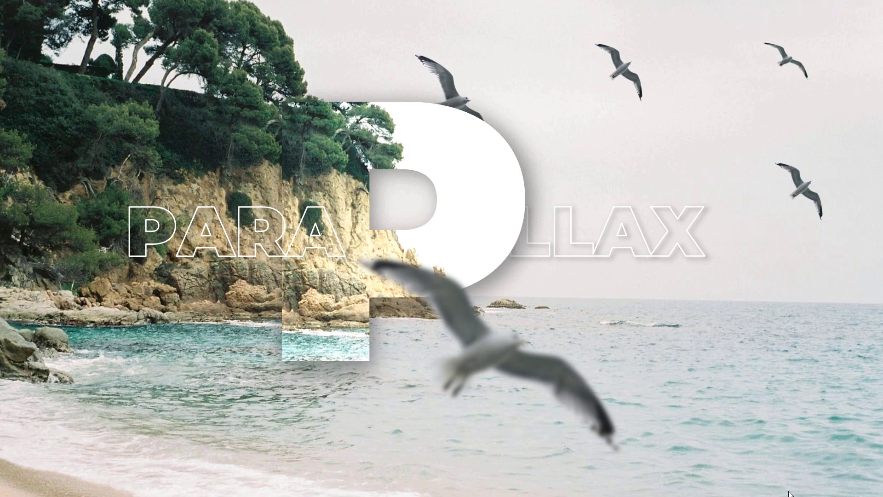
pyautogui.press('Escape')
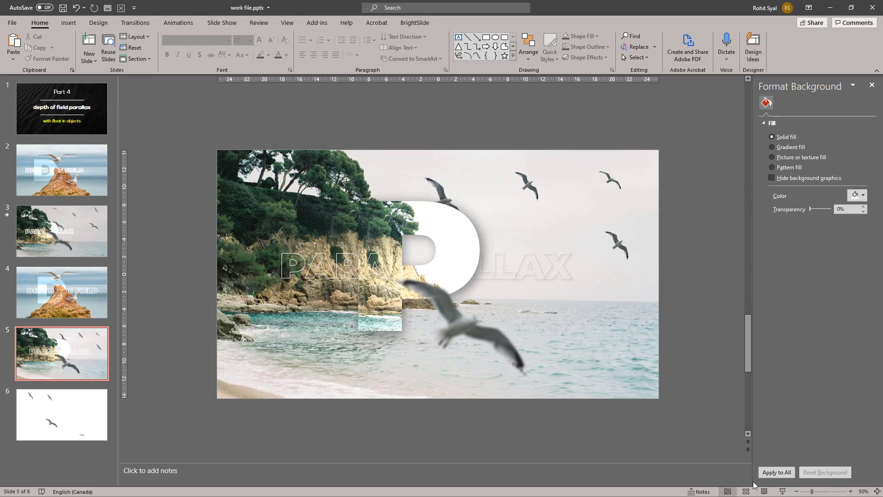
# - Shift and widen the photo fill inside the large P so its crop shows a different part of the beach picture
pyautogui.click(385, 232)
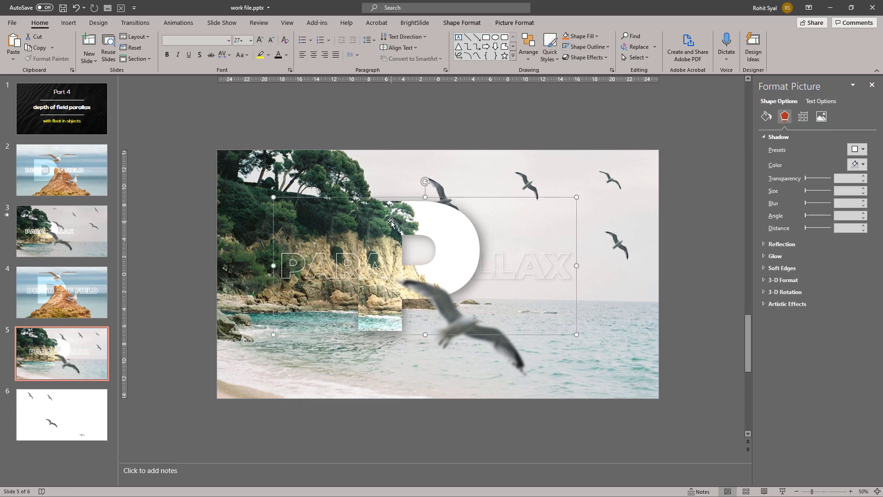
pyautogui.click(391, 222)
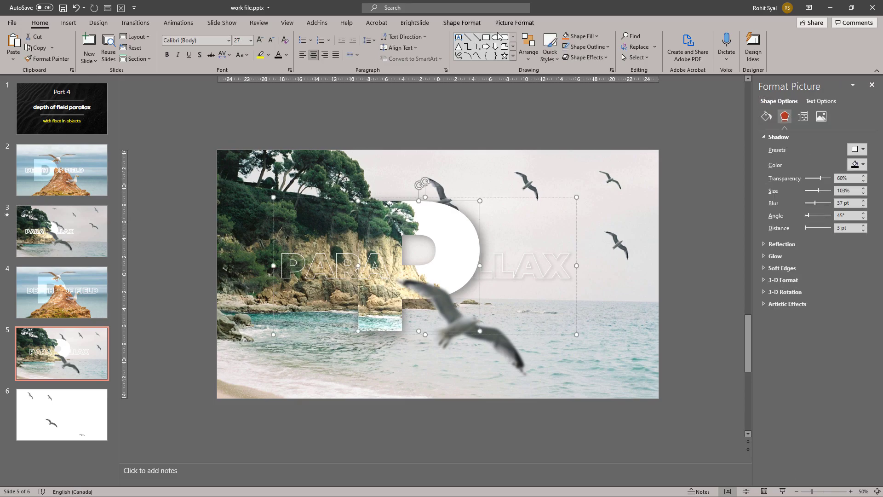
pyautogui.click(514, 22)
pyautogui.click(784, 43)
pyautogui.moveTo(336, 178); pyautogui.dragTo(289, 172)
pyautogui.moveTo(611, 274); pyautogui.dragTo(648, 274)
pyautogui.click(696, 219)
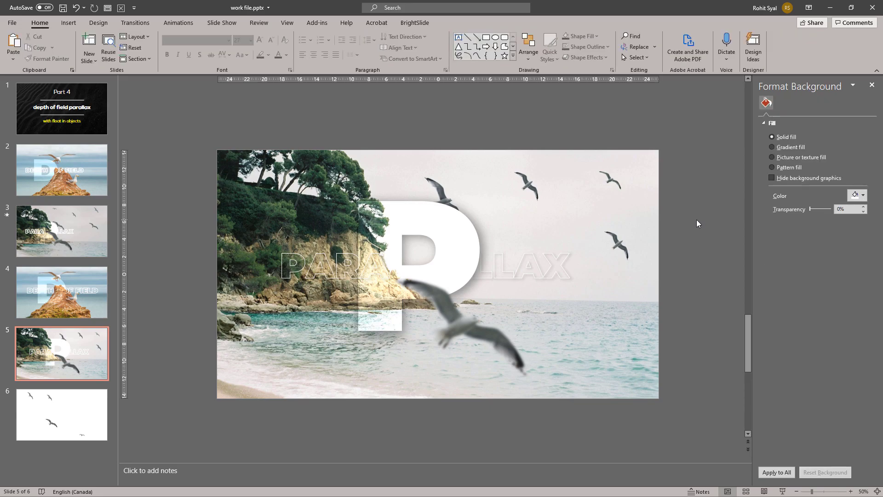
# - Delete slide 6, which holds the spare birds on a white background
pyautogui.click(76, 296)
pyautogui.click(73, 357)
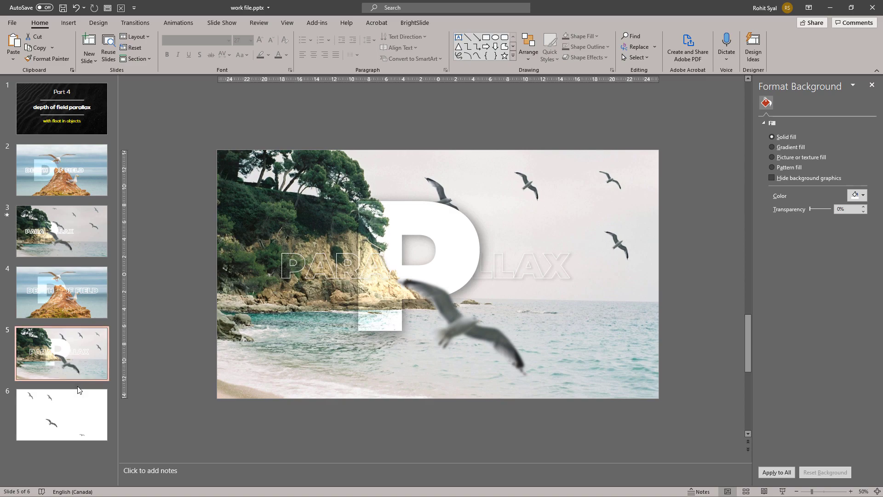
pyautogui.click(84, 423)
pyautogui.press('Delete')
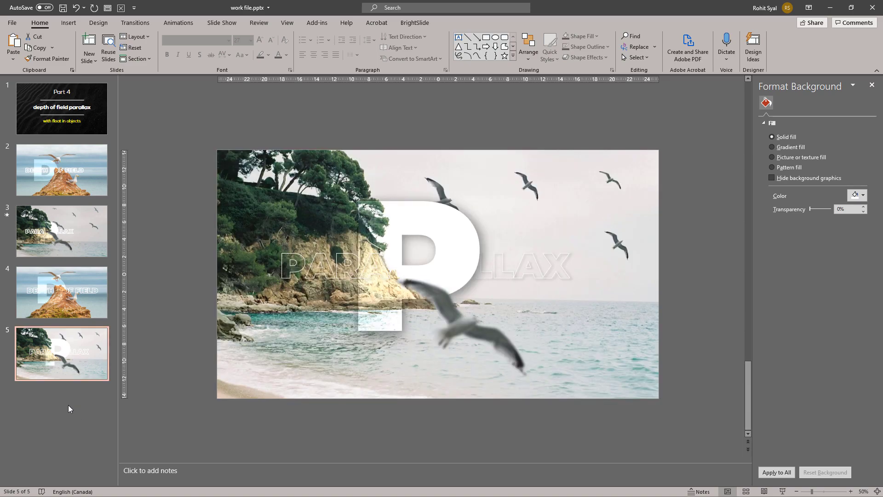
# - Copy all objects of the "PARALLAX" slide and paste them over the "DEPTH OF FIELD" composition on slide 4
pyautogui.click(62, 302)
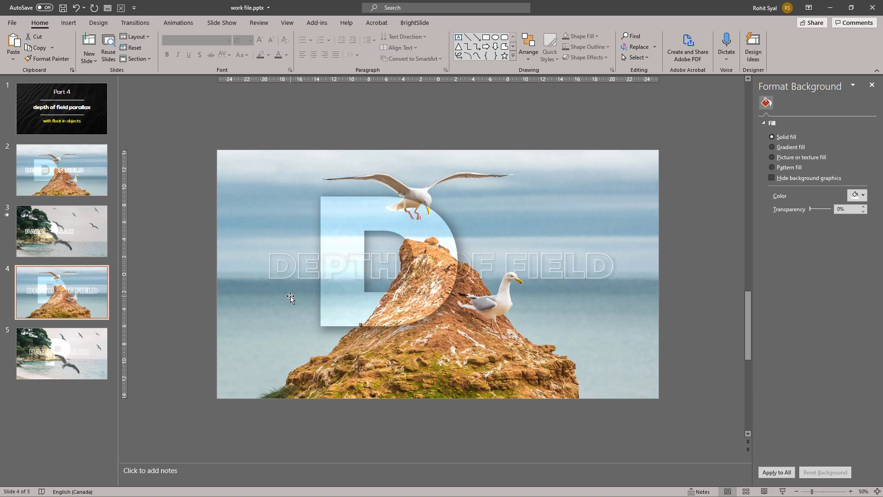
pyautogui.scroll(-2, 291, 297)
pyautogui.scroll(-1, 291, 295)
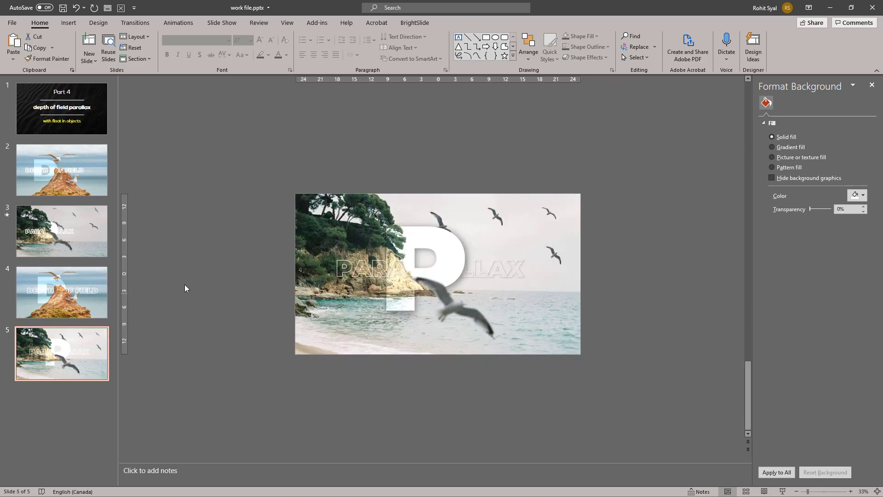
pyautogui.moveTo(230, 153); pyautogui.dragTo(653, 405)
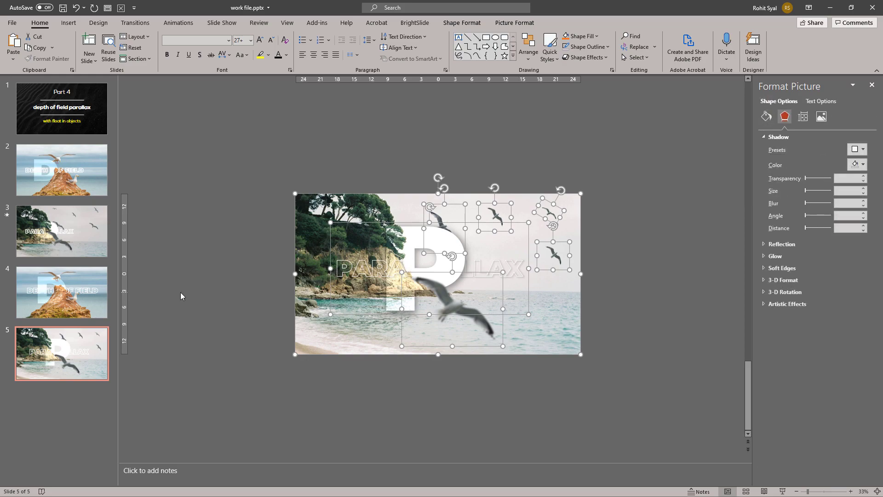
pyautogui.click(62, 292)
pyautogui.hotkey('ctrl', 'v')
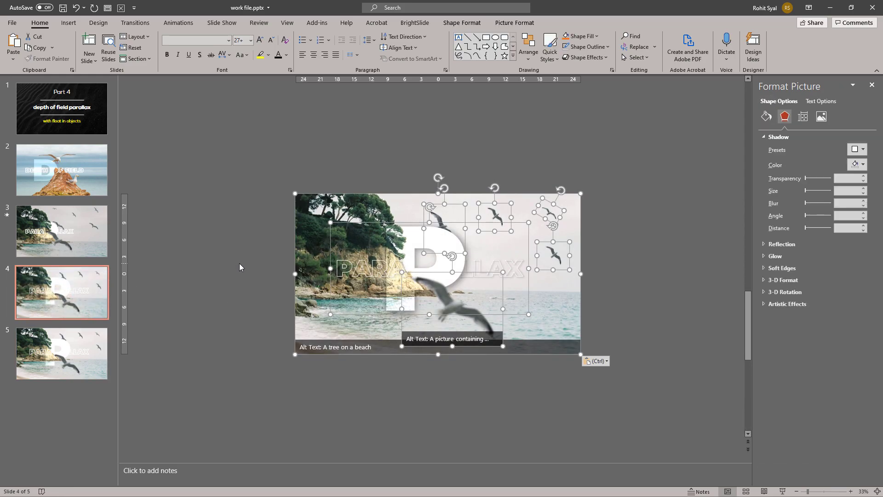
pyautogui.click(239, 263)
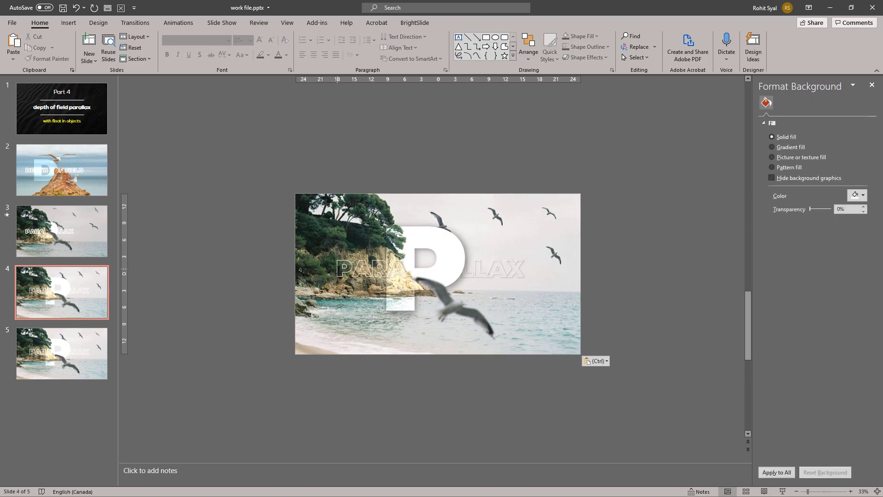
# - Move the grouped "PARALLAX" text and large P completely off the left side of slide 4
pyautogui.click(356, 239)
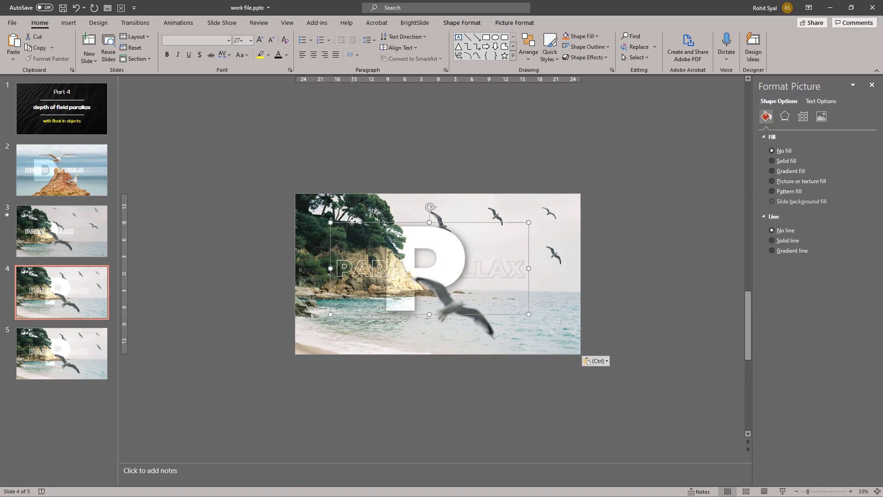
pyautogui.press('Left')
pyautogui.press('Left')
pyautogui.press('Left')
pyautogui.press('Left')
pyautogui.press('Left')
pyautogui.press('Left')
pyautogui.press('Left')
pyautogui.press('Left')
pyautogui.press('Left')
pyautogui.press('Left')
pyautogui.press('Left')
pyautogui.press('Left')
pyautogui.press('Left')
pyautogui.press('Left')
pyautogui.press('Left')
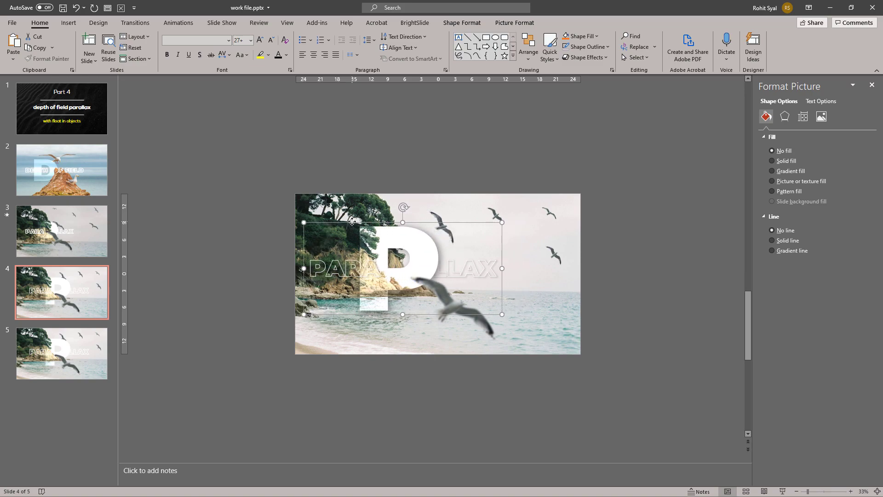
pyautogui.press('Left')
pyautogui.press('Left')
pyautogui.press('Left')
pyautogui.press('Left')
pyautogui.press('Left')
pyautogui.press('Left')
pyautogui.press('Left')
pyautogui.press('Left')
pyautogui.press('Left')
pyautogui.press('Left')
pyautogui.press('Left')
pyautogui.press('Left')
pyautogui.press('Left')
pyautogui.press('Left')
pyautogui.press('Left')
pyautogui.press('Left')
pyautogui.press('Left')
pyautogui.press('Left')
pyautogui.press('Left')
pyautogui.press('Left')
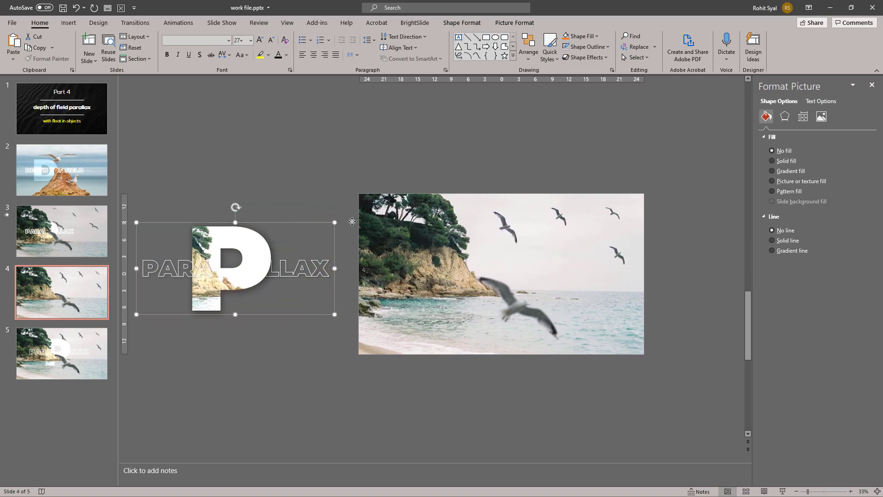
pyautogui.press('Left')
# - Move the large blurred bird straight down until it is completely below the slide
pyautogui.click(528, 341)
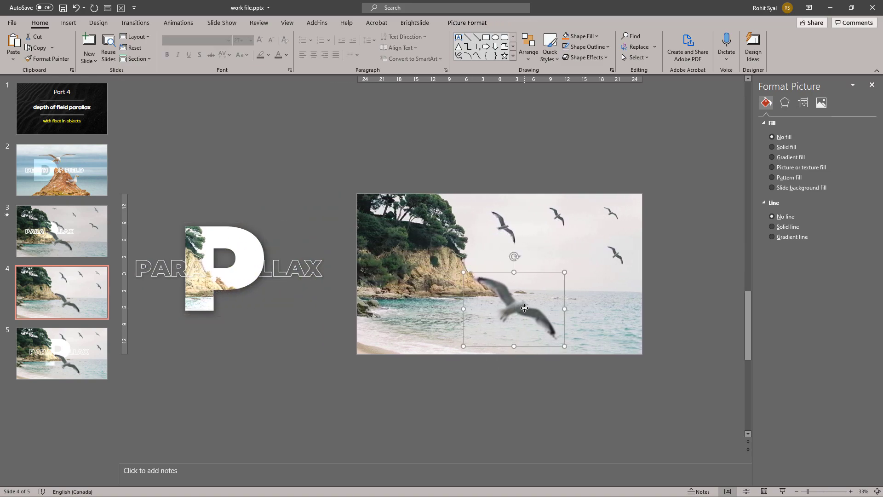
pyautogui.press('Down')
pyautogui.press('Down')
pyautogui.press('Down')
pyautogui.press('Down')
pyautogui.press('Down')
pyautogui.press('Down')
pyautogui.press('Down')
pyautogui.press('Down')
pyautogui.press('Down')
pyautogui.press('Down')
pyautogui.press('Down')
pyautogui.press('Down')
pyautogui.press('Down')
pyautogui.press('Down')
pyautogui.press('Down')
pyautogui.press('Down')
pyautogui.press('Down')
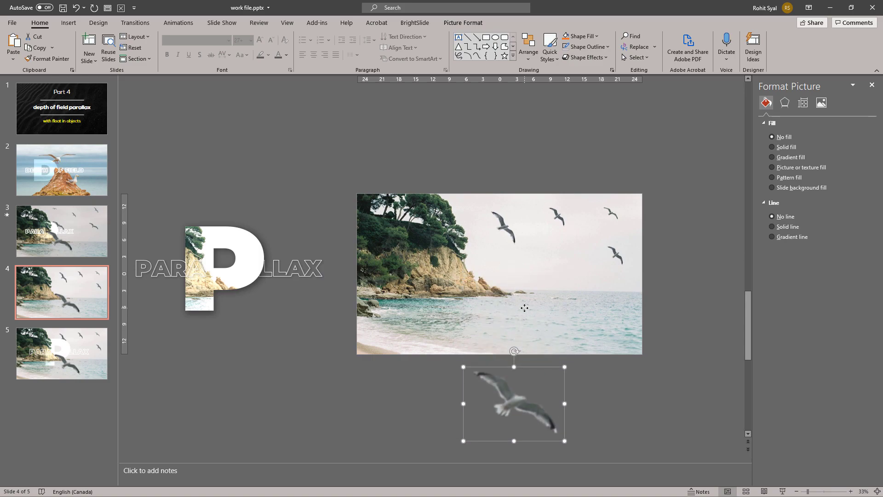
# - Move the medium bird nearest the cliff straight up until it is above the slide
pyautogui.click(516, 242)
pyautogui.press('Up')
pyautogui.press('Up')
pyautogui.press('Up')
pyautogui.press('Up')
pyautogui.press('Up')
pyautogui.press('Up')
pyautogui.press('Up')
pyautogui.press('Up')
pyautogui.press('Up')
pyautogui.press('Up')
pyautogui.press('Up')
pyautogui.press('Up')
pyautogui.press('Up')
pyautogui.press('Up')
pyautogui.press('Up')
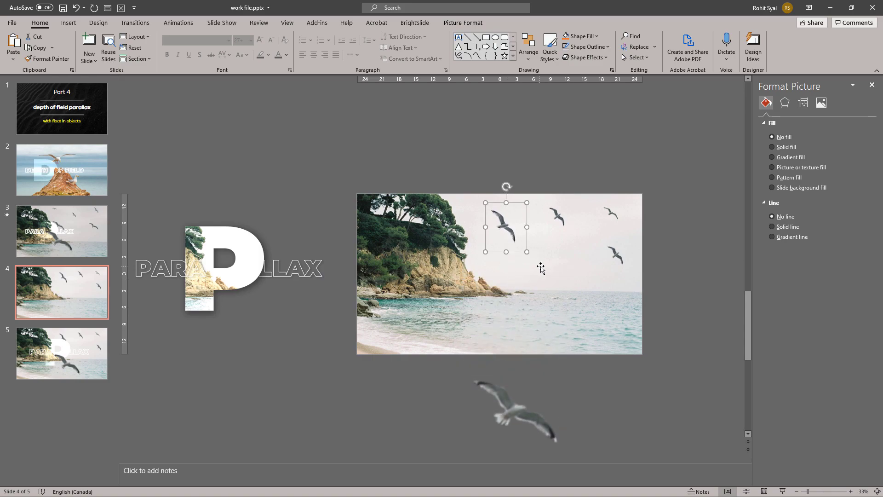
# - Move the bird above the horizon at the right straight down until it is well below the slide
pyautogui.click(616, 255)
pyautogui.press('Down')
pyautogui.press('Down')
pyautogui.press('Down')
pyautogui.press('Down')
pyautogui.press('Down')
pyautogui.press('Down')
pyautogui.press('Down')
pyautogui.press('Down')
pyautogui.press('Down')
pyautogui.press('Down')
pyautogui.press('Down')
pyautogui.press('Down')
pyautogui.press('Down')
pyautogui.press('Down')
pyautogui.press('Down')
pyautogui.press('Down')
pyautogui.press('Down')
pyautogui.press('Down')
pyautogui.press('Down')
pyautogui.press('Down')
pyautogui.press('Down')
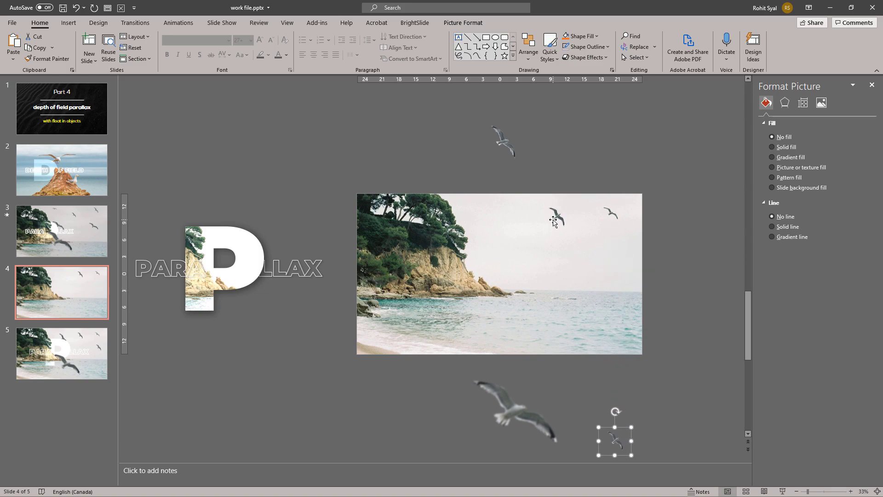
# - Move the upper middle bird straight up out of the sky until it is above the slide
pyautogui.click(560, 215)
pyautogui.press('Up')
pyautogui.press('Up')
pyautogui.press('Up')
pyautogui.press('Up')
pyautogui.press('Up')
pyautogui.press('Up')
pyautogui.press('Up')
pyautogui.press('Up')
pyautogui.press('Up')
pyautogui.press('Up')
pyautogui.press('Up')
pyautogui.press('Up')
pyautogui.press('Up')
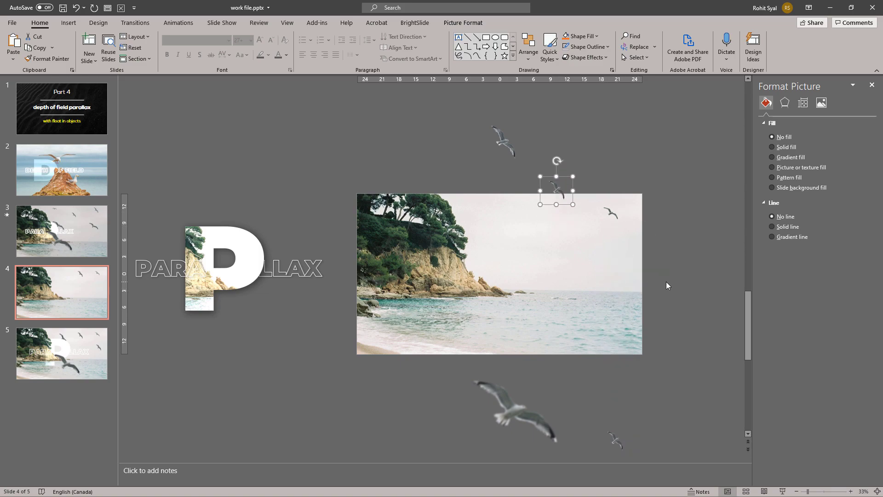
pyautogui.press('Up')
pyautogui.press('Up')
pyautogui.press('Up')
# - Move the small tilted bird in the upper right corner straight up until it is above the slide
pyautogui.click(611, 213)
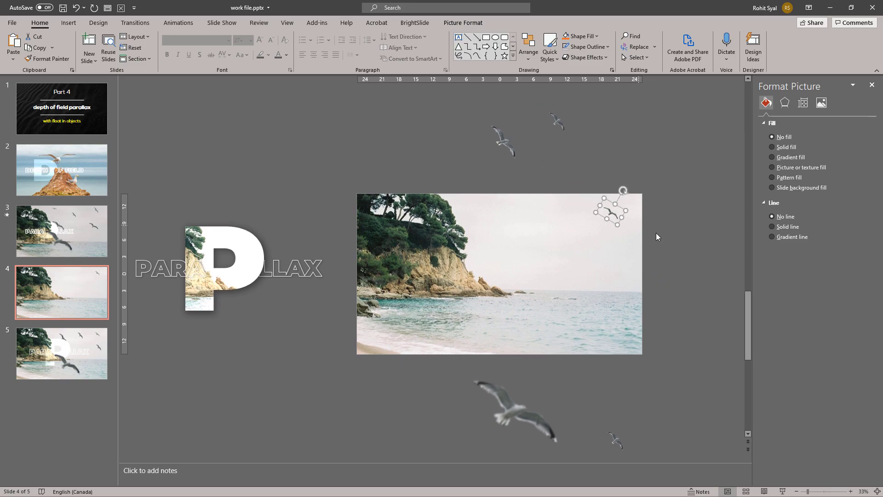
pyautogui.press('Up')
pyautogui.press('Up')
pyautogui.press('Up')
pyautogui.press('Up')
pyautogui.press('Up')
pyautogui.press('Up')
pyautogui.press('Up')
pyautogui.press('Up')
pyautogui.press('Up')
pyautogui.press('Up')
pyautogui.press('Up')
pyautogui.press('Up')
pyautogui.press('Up')
pyautogui.press('Up')
pyautogui.press('Up')
pyautogui.press('Up')
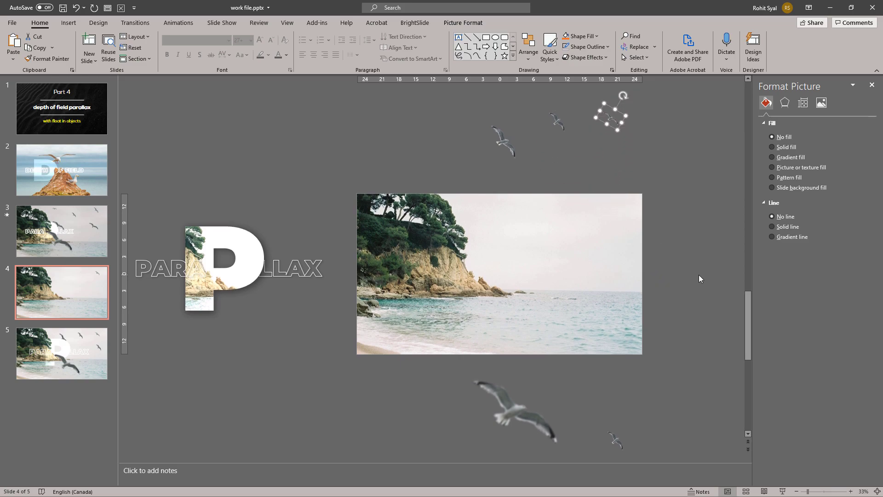
pyautogui.click(699, 276)
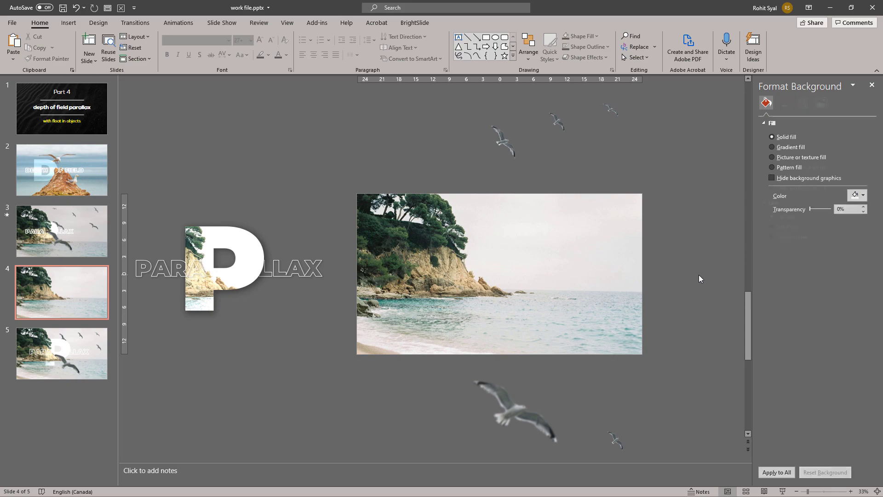
# - Crop the beach photo so that only a strip of sand and surf just below the slide's lower edge is left
pyautogui.click(453, 279)
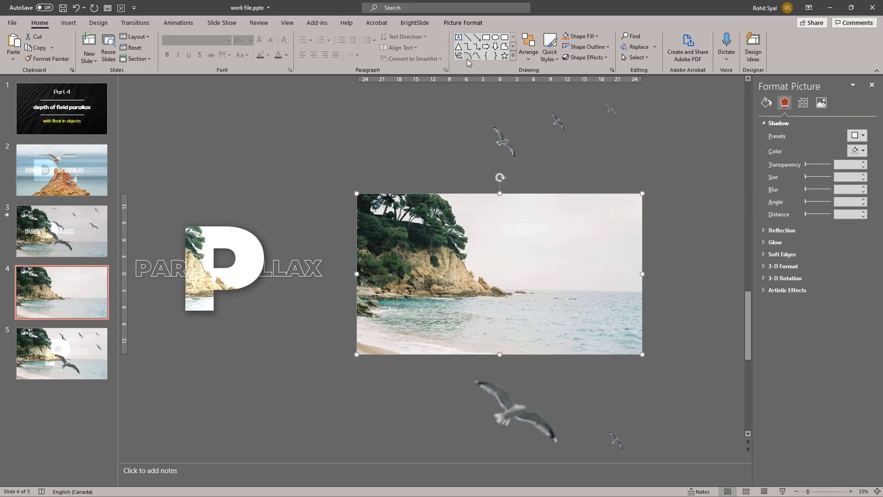
pyautogui.click(465, 23)
pyautogui.click(786, 45)
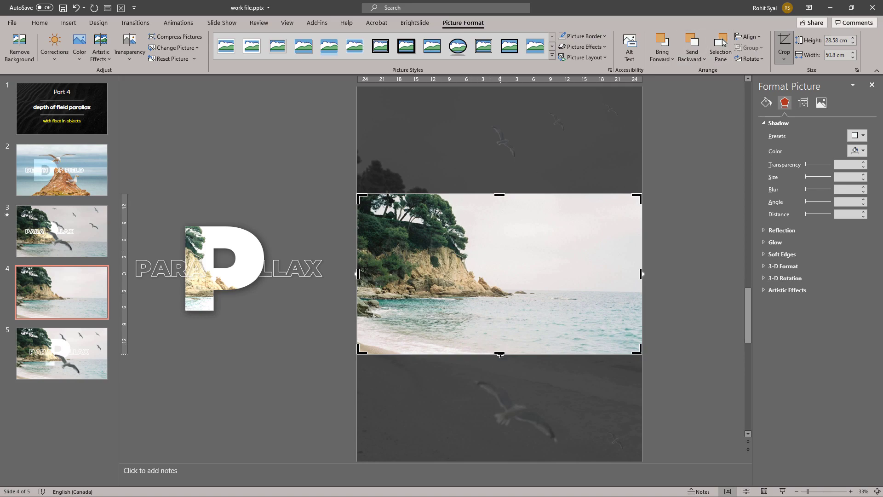
pyautogui.moveTo(500, 353); pyautogui.dragTo(495, 394)
pyautogui.moveTo(498, 194); pyautogui.dragTo(473, 351)
pyautogui.click(312, 352)
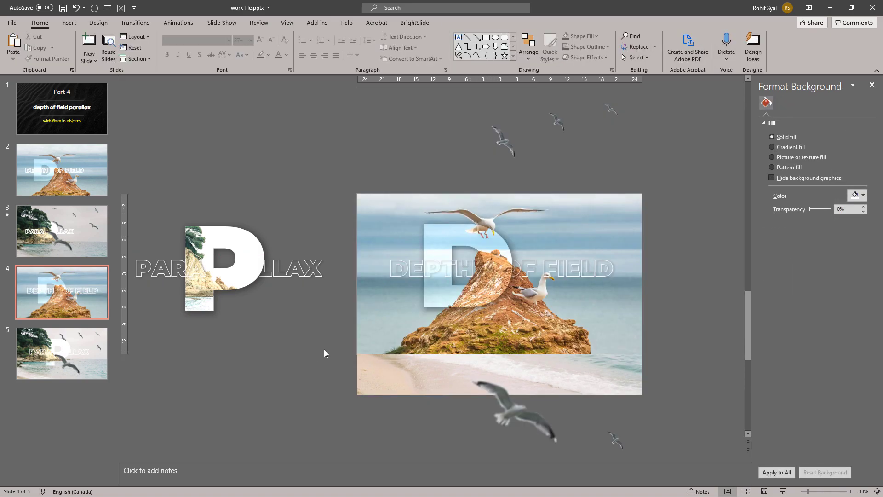
# - Preview the "DEPTH OF FIELD" slide as a full-screen slide show and return to editing
pyautogui.click(781, 491)
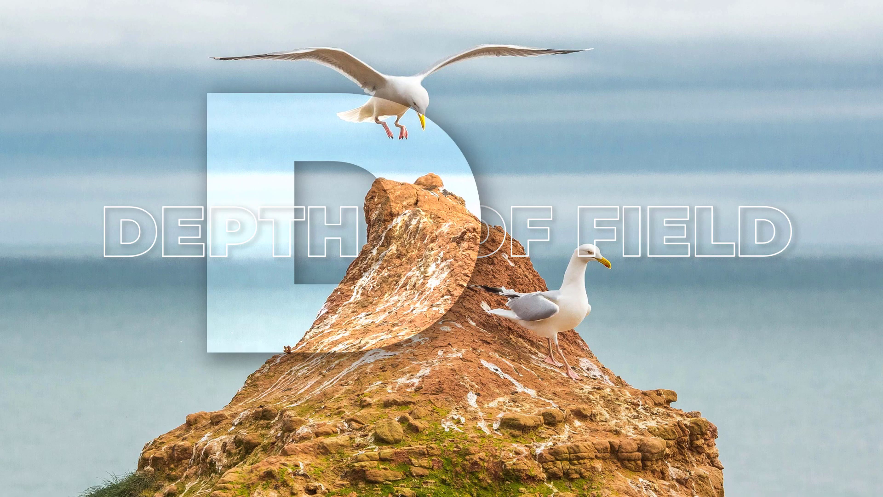
pyautogui.press('Escape')
pyautogui.moveTo(352, 186); pyautogui.dragTo(674, 373)
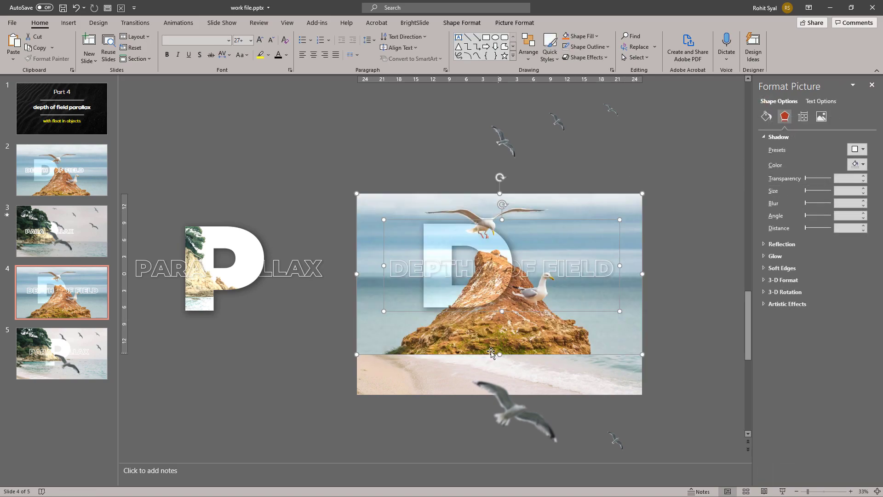
pyautogui.rightClick(416, 328)
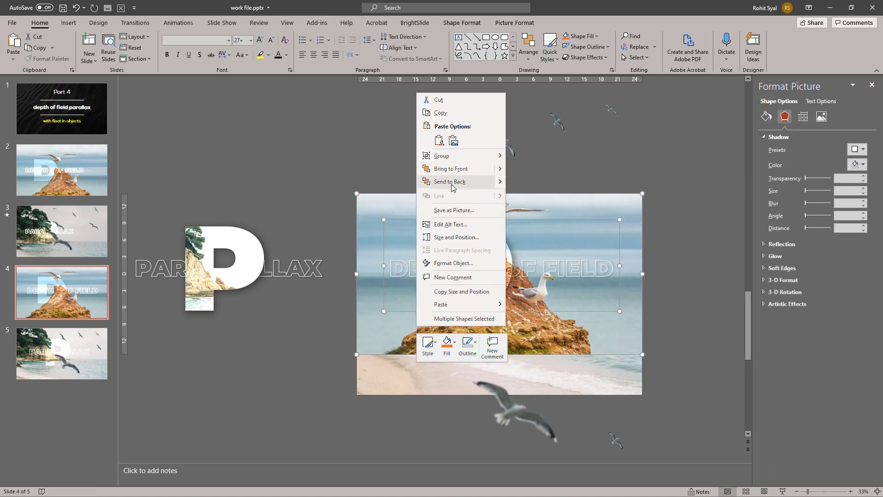
pyautogui.press('Escape')
pyautogui.click(321, 178)
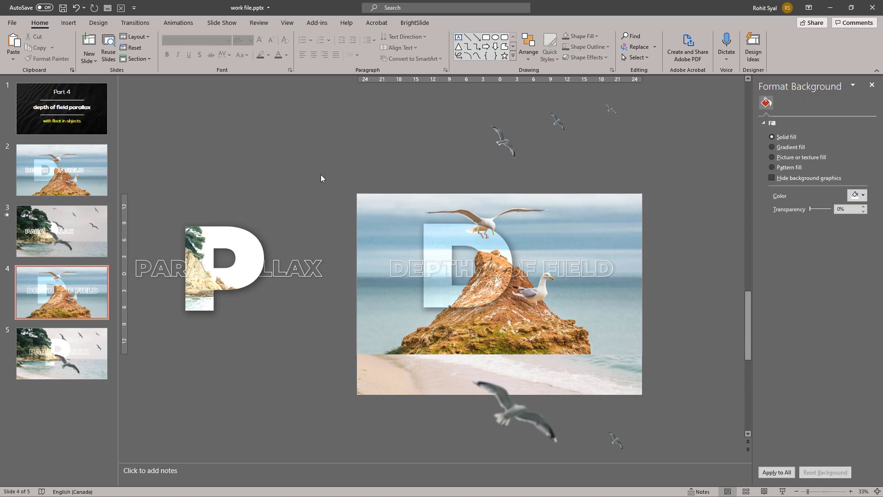
# - Copy the seagull rock photo and the "DEPTH OF FIELD" lettering group from slide 4 and paste them onto slide 5
pyautogui.moveTo(331, 172); pyautogui.dragTo(682, 370)
pyautogui.press('super')
pyautogui.press('super')
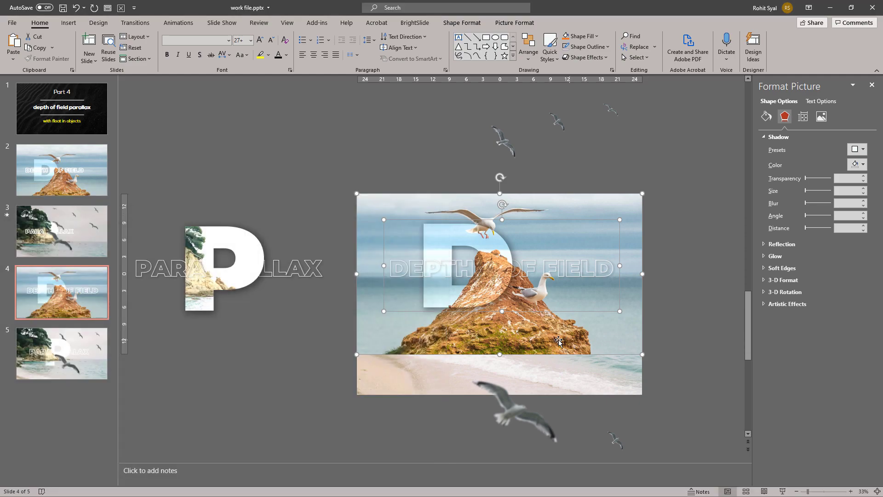
pyautogui.click(90, 354)
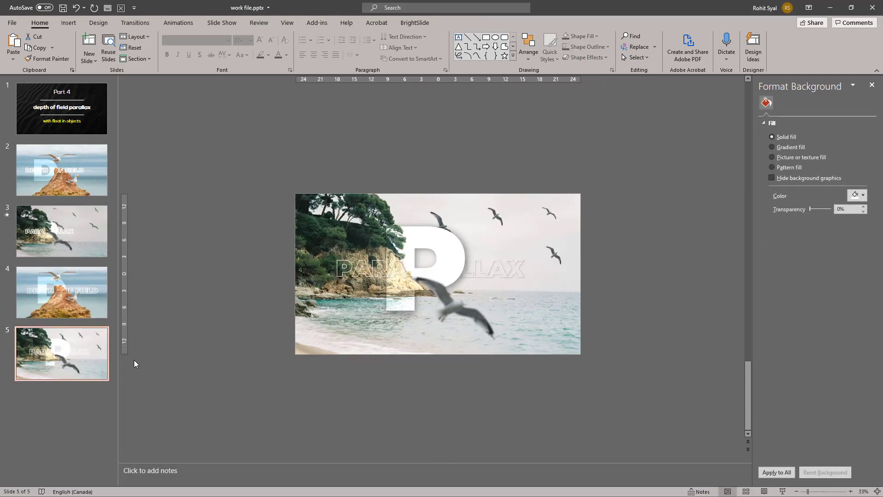
pyautogui.hotkey('ctrl', 'v')
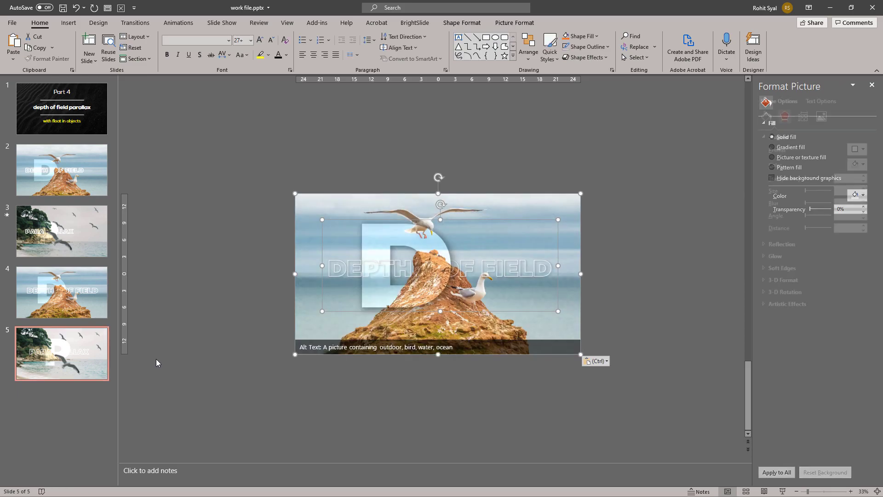
# - Move the pasted "DEPTH OF FIELD" lettering group horizontally to the right until it is completely outside slide 5
pyautogui.click(178, 354)
pyautogui.click(361, 293)
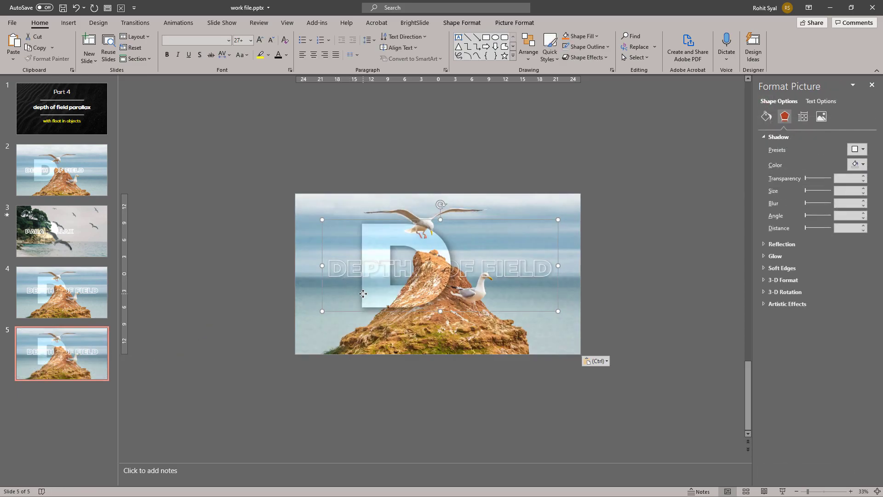
pyautogui.press('Right')
pyautogui.press('Right')
pyautogui.press('Right')
pyautogui.press('Right')
pyautogui.press('Right')
pyautogui.press('Right')
pyautogui.press('Right')
pyautogui.press('Right')
pyautogui.press('Right')
pyautogui.press('Right')
pyautogui.press('Right')
pyautogui.press('Right')
pyautogui.press('Right')
pyautogui.press('Right')
pyautogui.press('Right')
pyautogui.press('Right')
pyautogui.press('Right')
pyautogui.press('Right')
pyautogui.press('Right')
pyautogui.press('Right')
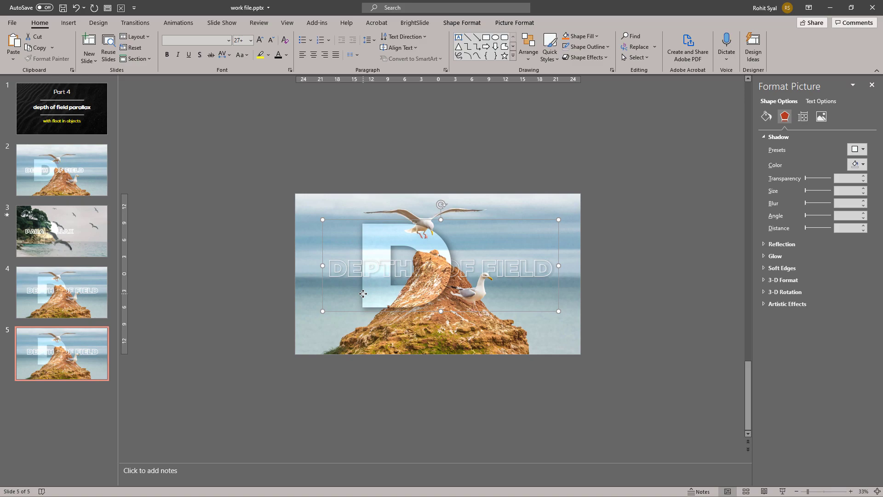
pyautogui.press('Right')
pyautogui.press('Right')
pyautogui.press('Right')
pyautogui.press('Right')
pyautogui.press('Right')
pyautogui.press('Right')
pyautogui.press('Right')
pyautogui.press('Right')
pyautogui.press('Right')
pyautogui.press('Right')
pyautogui.press('Right')
pyautogui.press('Right')
pyautogui.press('Right')
pyautogui.press('Right')
pyautogui.press('Right')
pyautogui.press('Right')
pyautogui.press('Right')
pyautogui.press('Right')
pyautogui.press('Right')
pyautogui.press('Right')
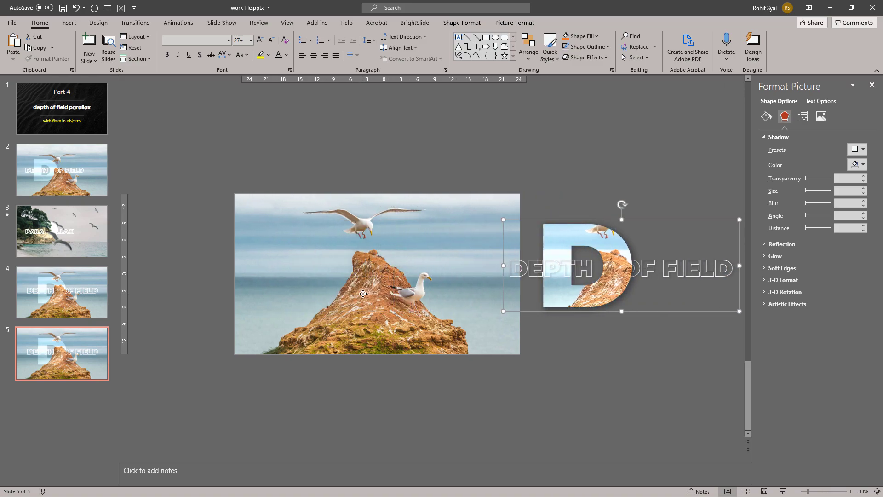
# - Send the pasted seagull rock photo to the back, behind all "PARALLAX" elements on slide 5
pyautogui.click(366, 284)
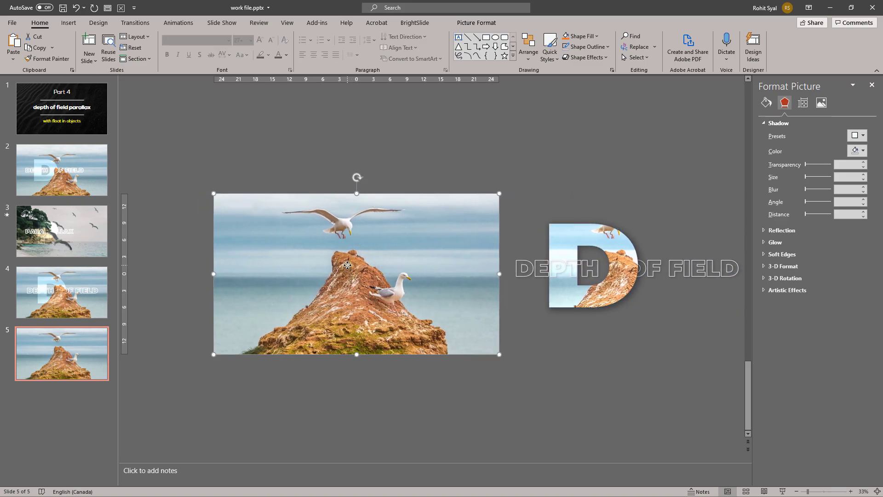
pyautogui.rightClick(348, 267)
pyautogui.click(392, 134)
pyautogui.click(409, 147)
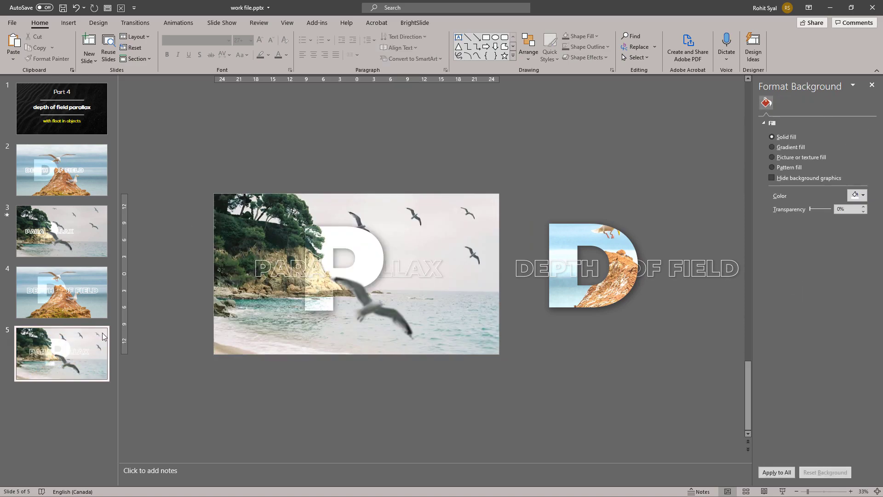
# - Apply the Morph transition to slide 5 and lengthen its duration to 2.75 seconds
pyautogui.click(135, 23)
pyautogui.click(89, 53)
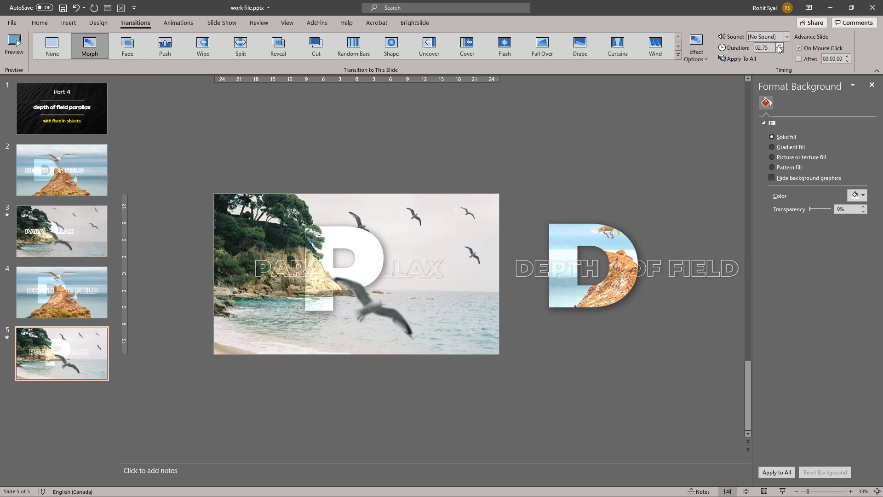
# - Start the slide show from the "DEPTH OF FIELD" slide 4 to preview the transition into slide 5
pyautogui.click(77, 296)
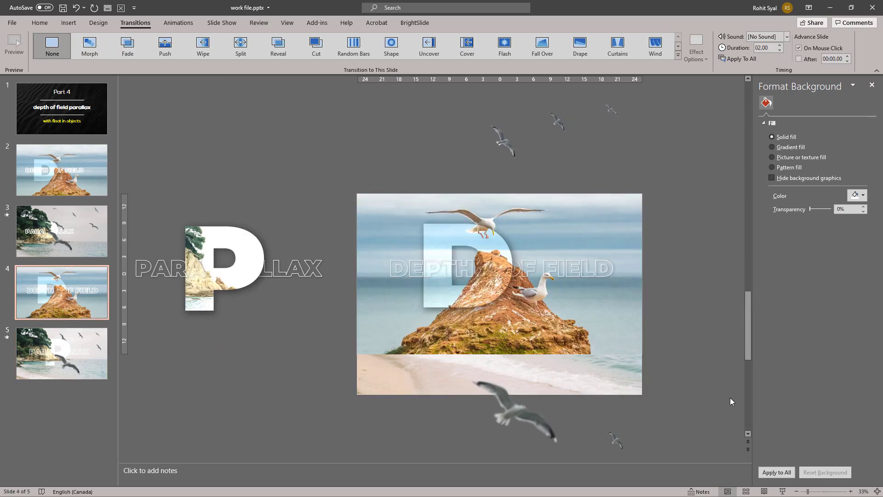
pyautogui.click(782, 492)
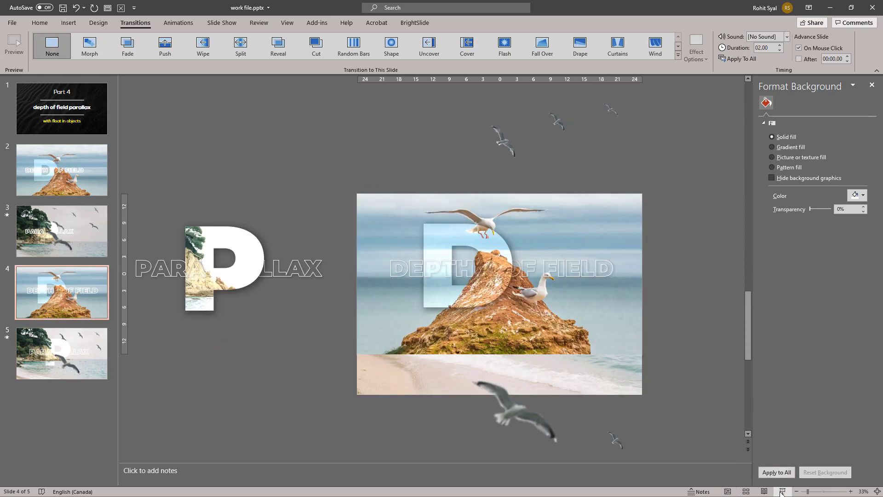